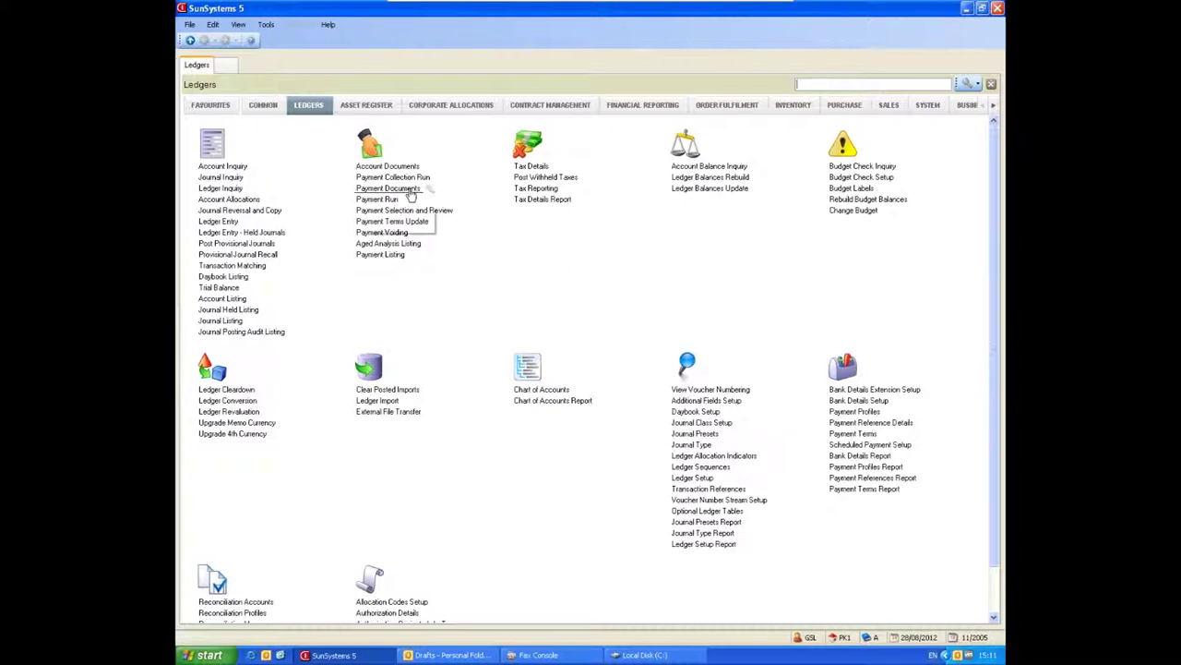
Open the Payment Documents form from the Ledgers functions.
left_click(397, 210)
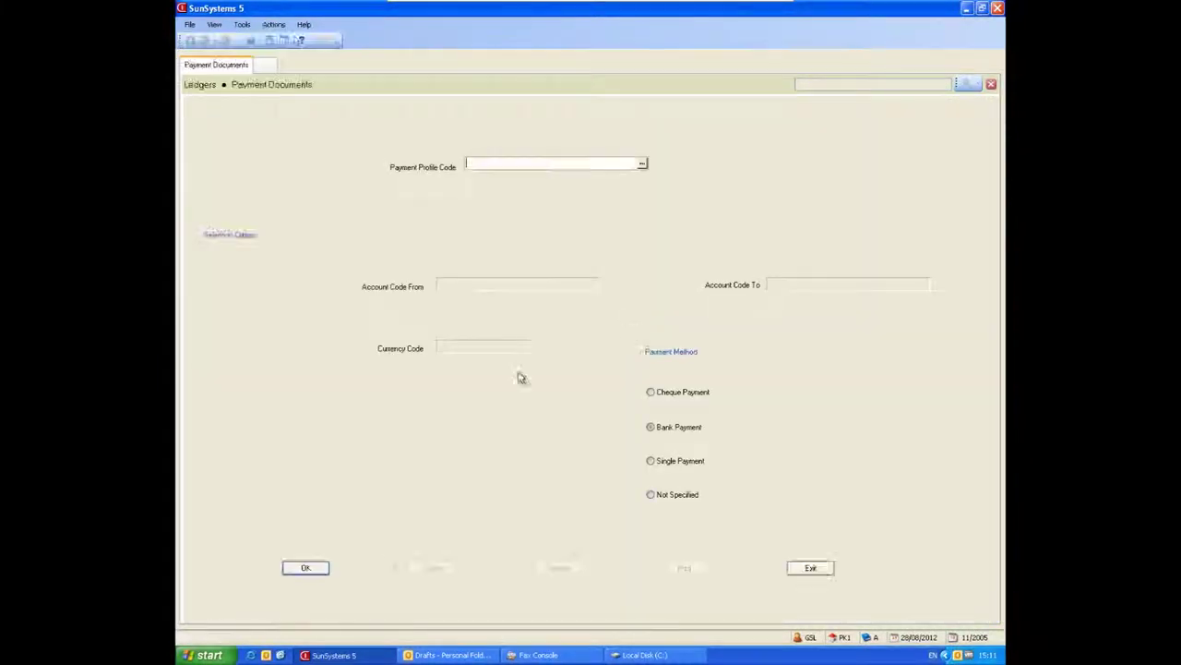
Pick BANK from the Payment Profile Code lookup and confirm it.
left_click(643, 165)
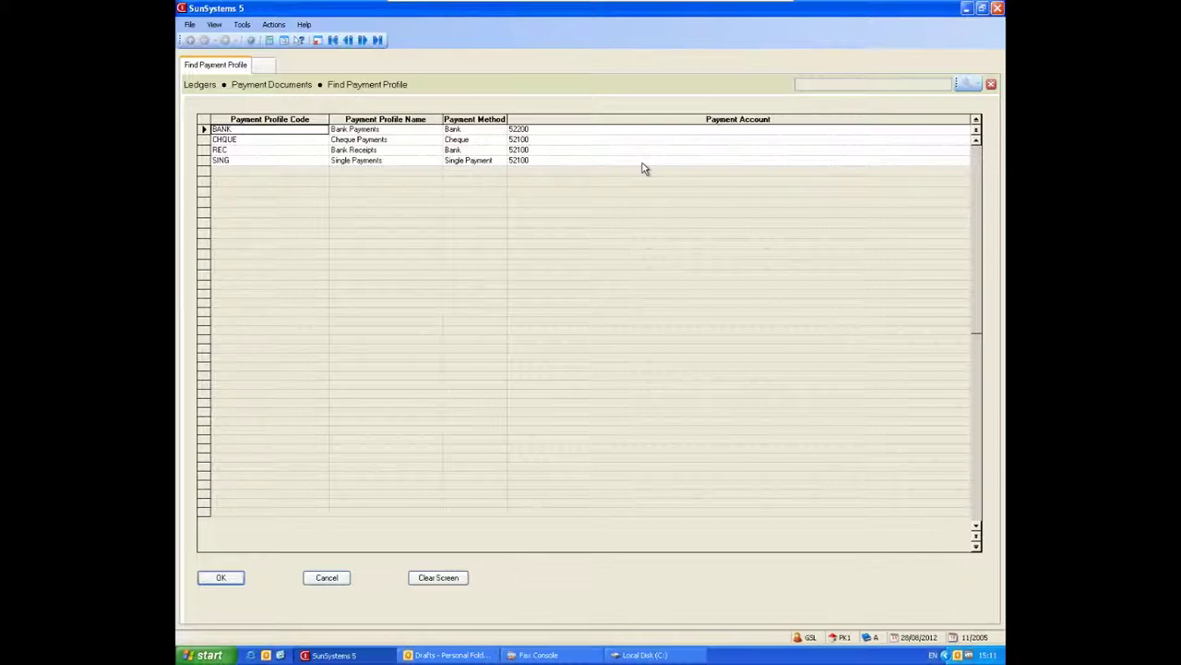
double_click(253, 130)
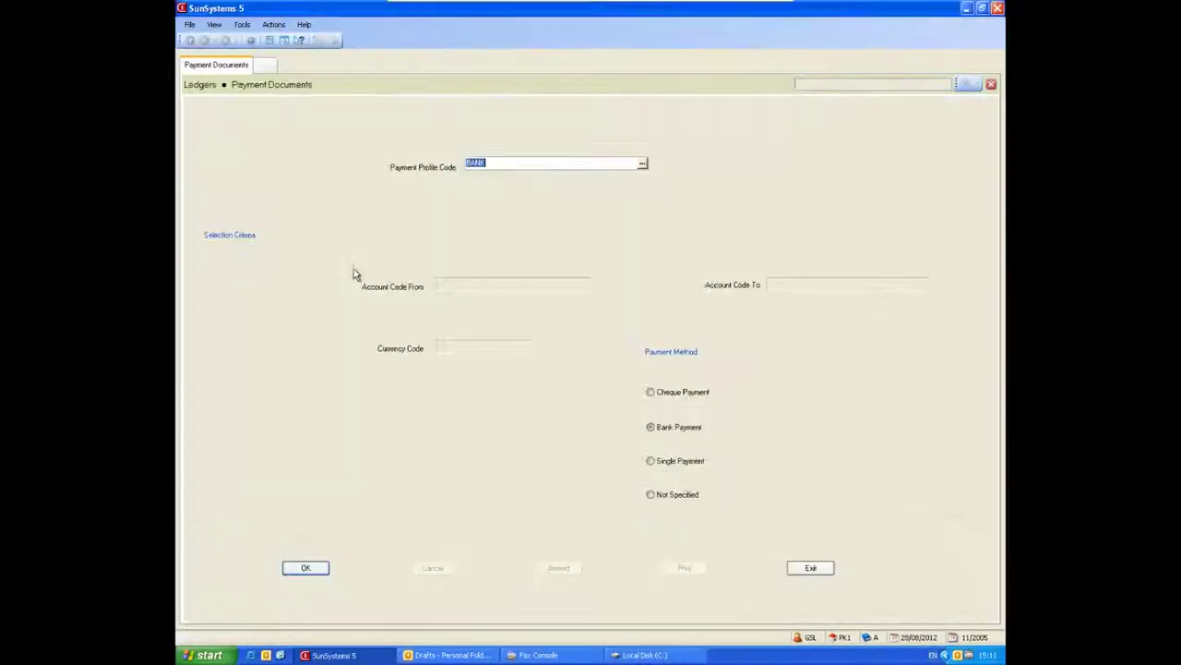
left_click(307, 567)
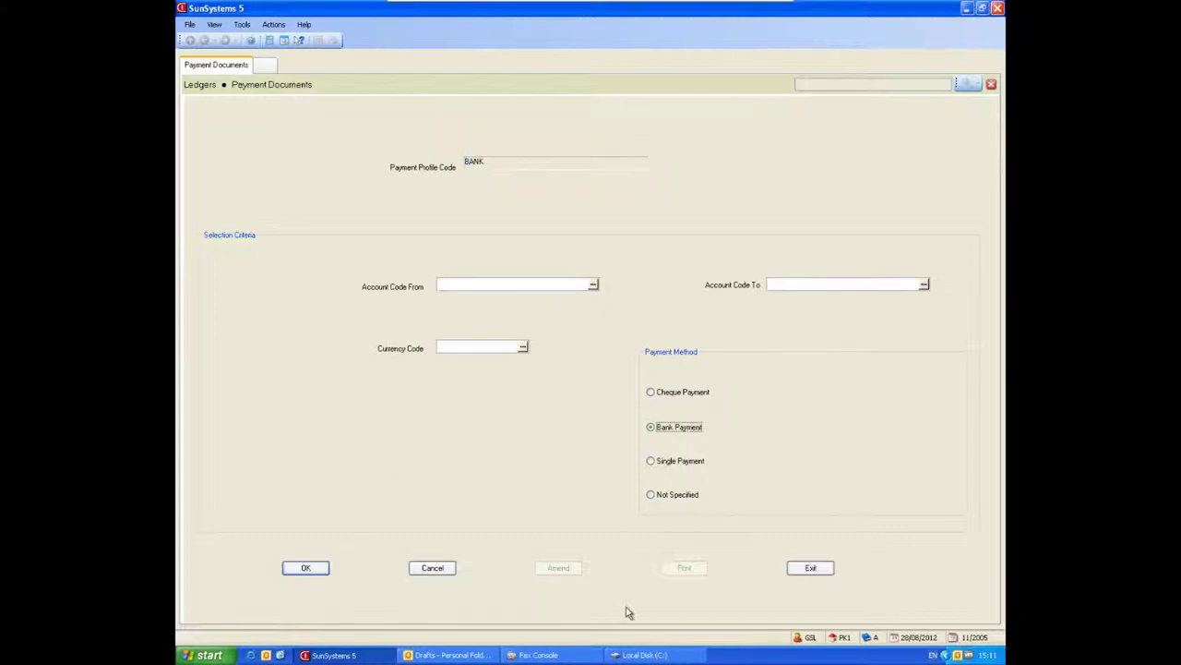
Accept the selection criteria and print the BANK payment documents with format APD1.
left_click(303, 569)
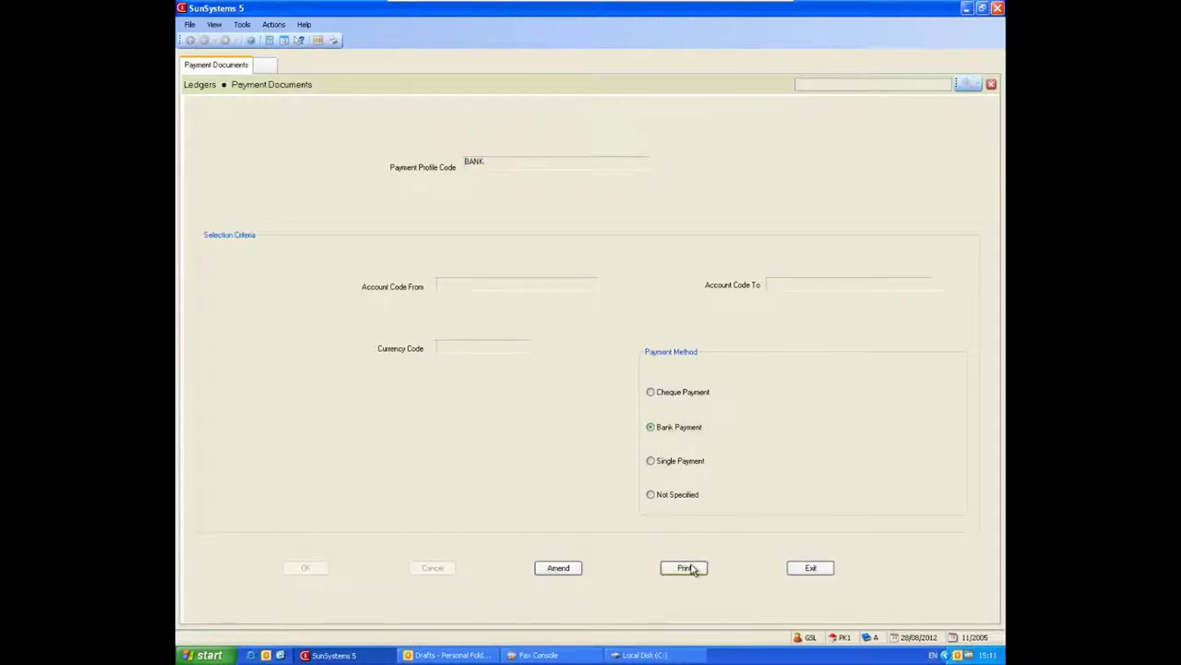
left_click(687, 567)
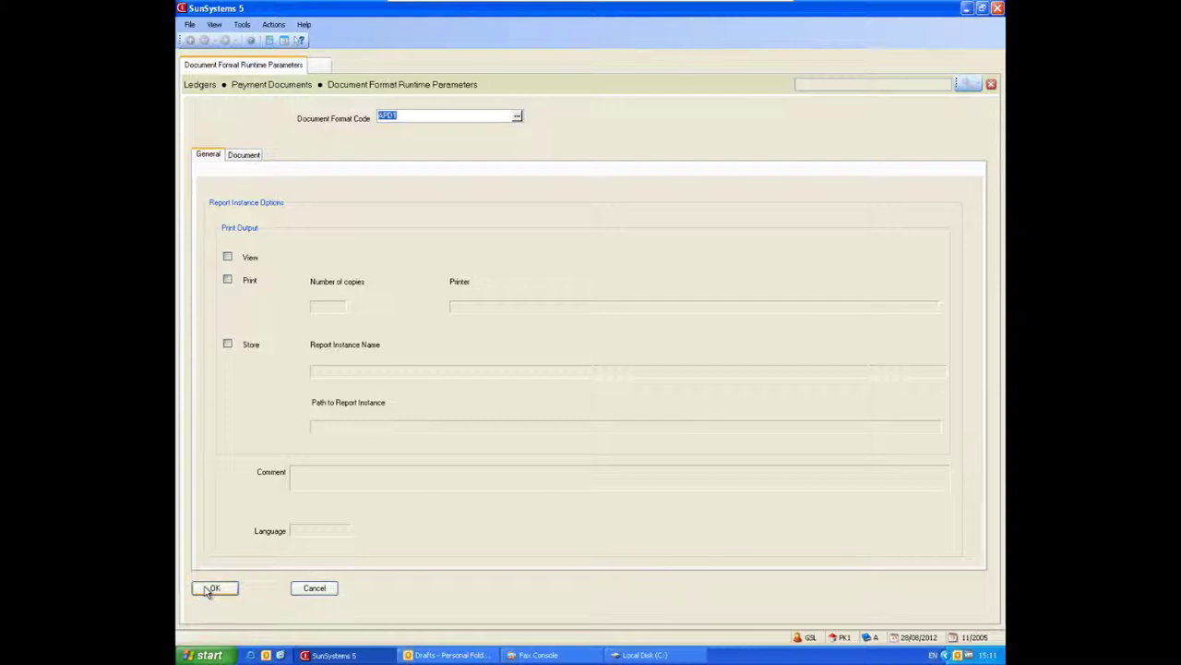
left_click(210, 589)
left_click(211, 589)
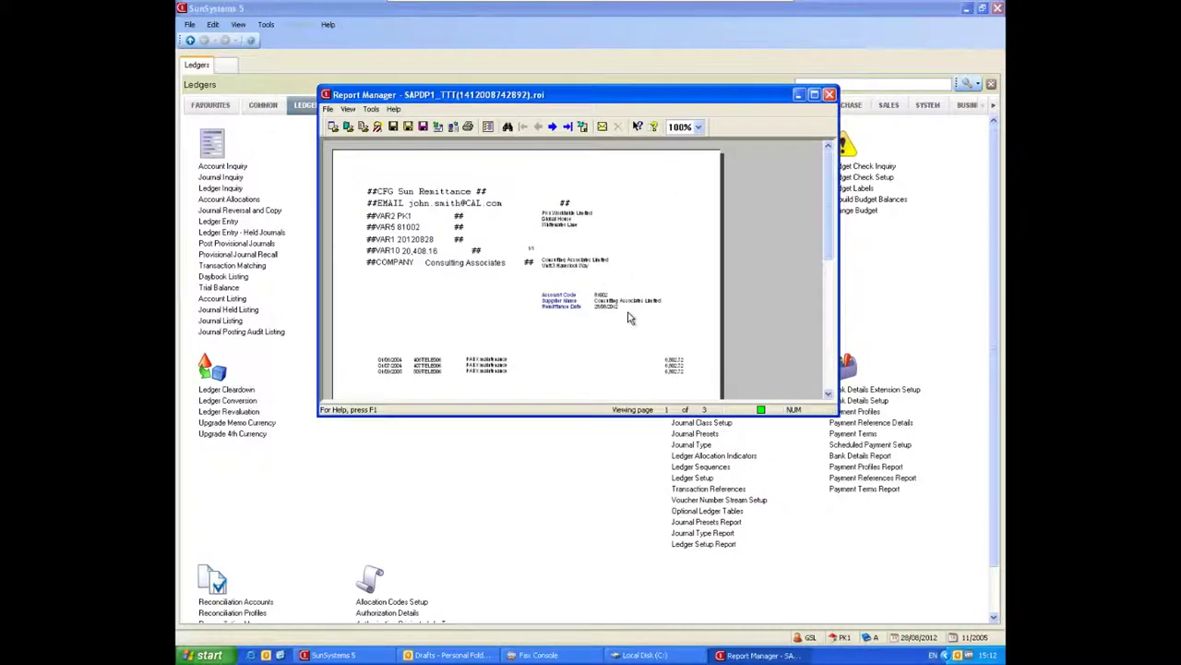
Maximize the remittance preview, send it to Spindle Professional, then minimize the progress window and preview.
double_click(683, 95)
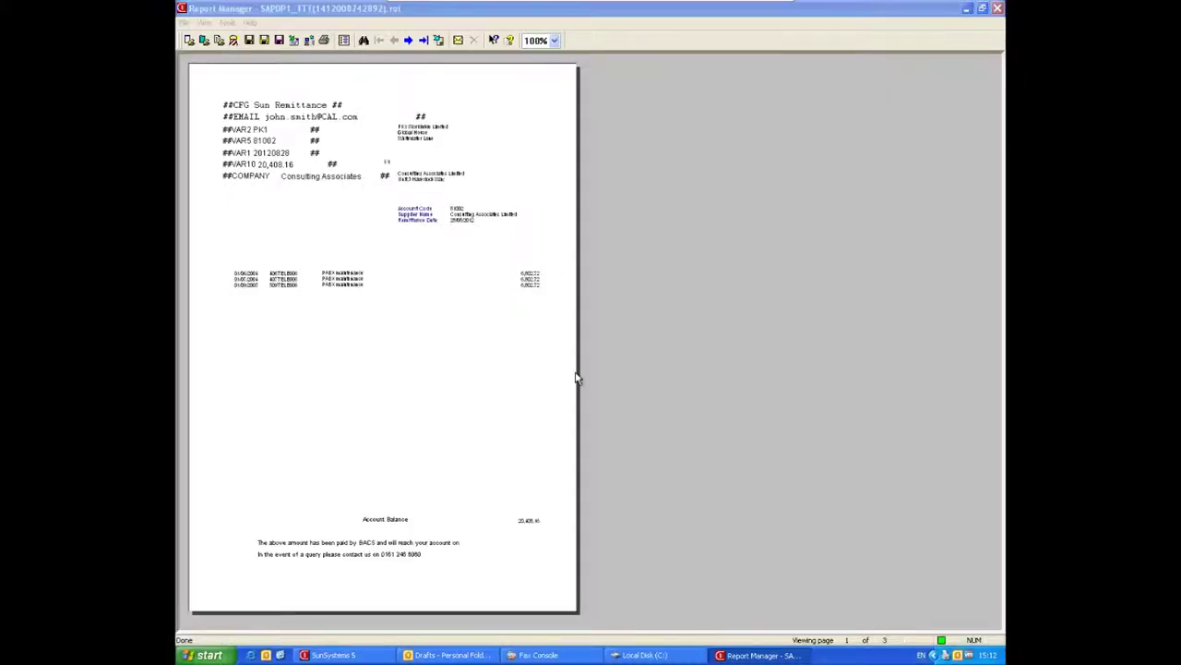
left_click(563, 344)
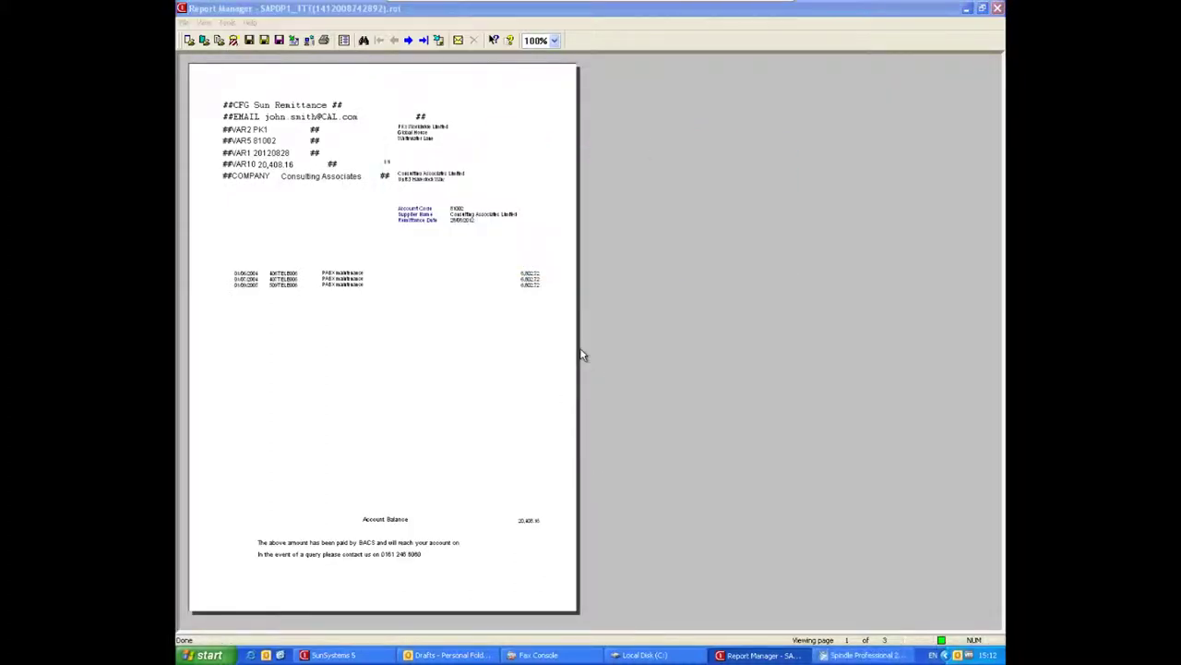
left_click(755, 163)
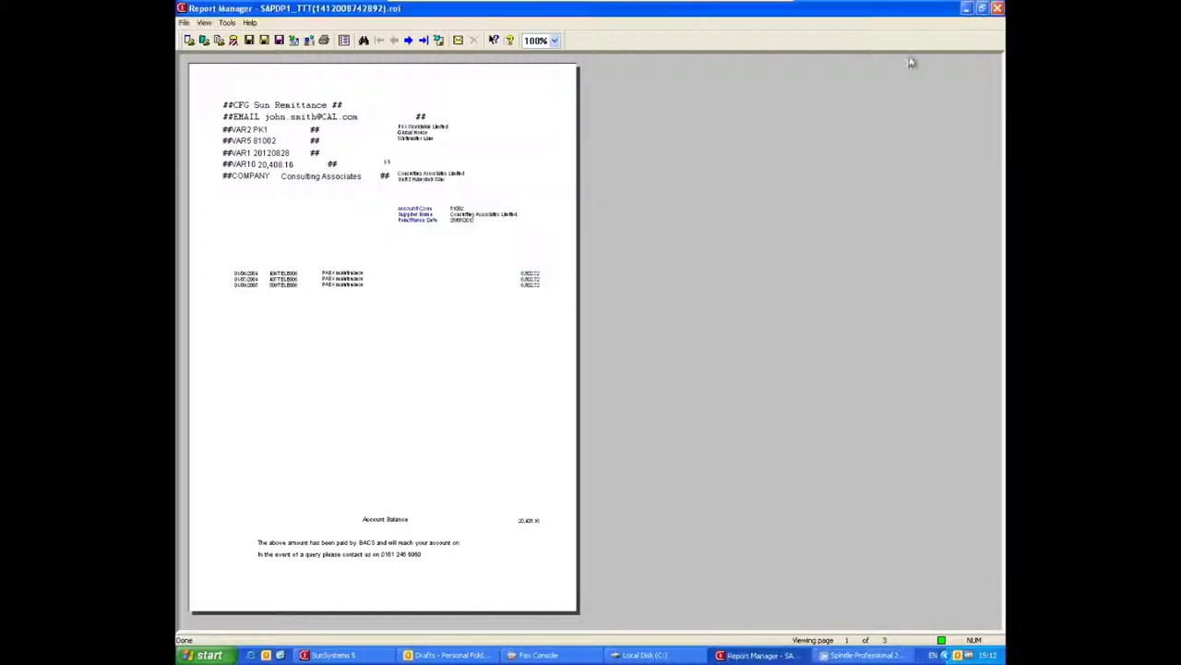
left_click(966, 8)
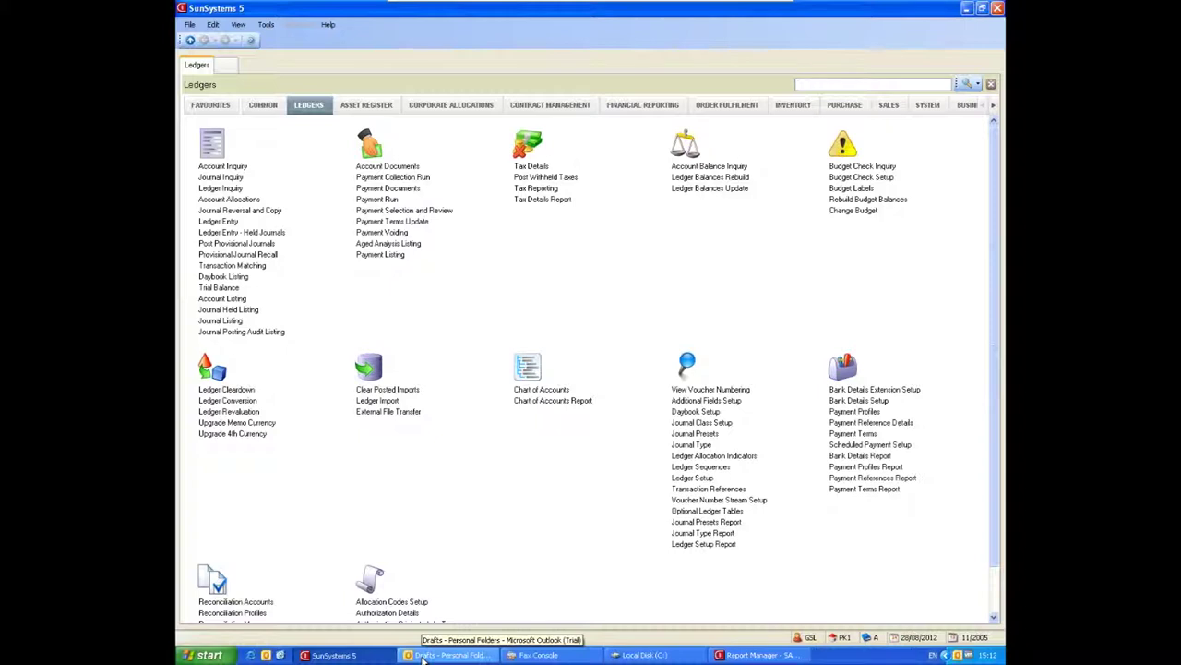
Review the Asian Consulting and Consultancy Enterprises remittance drafts and open Remittance 20120828.PDF.
left_click(424, 655)
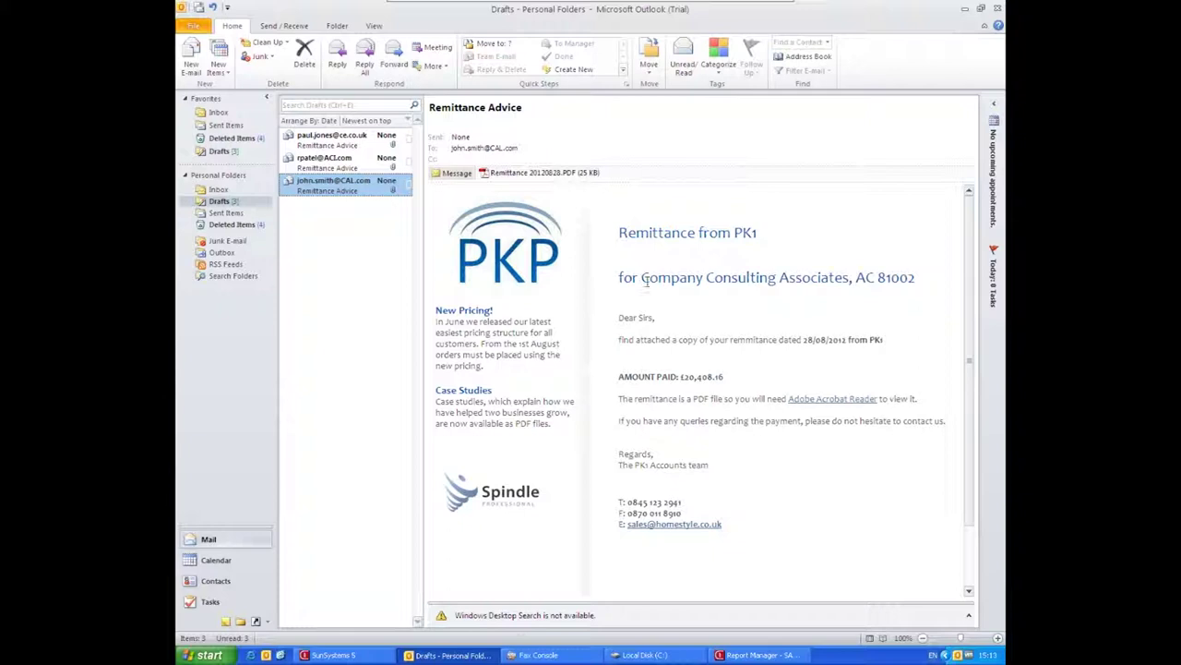
left_click(315, 167)
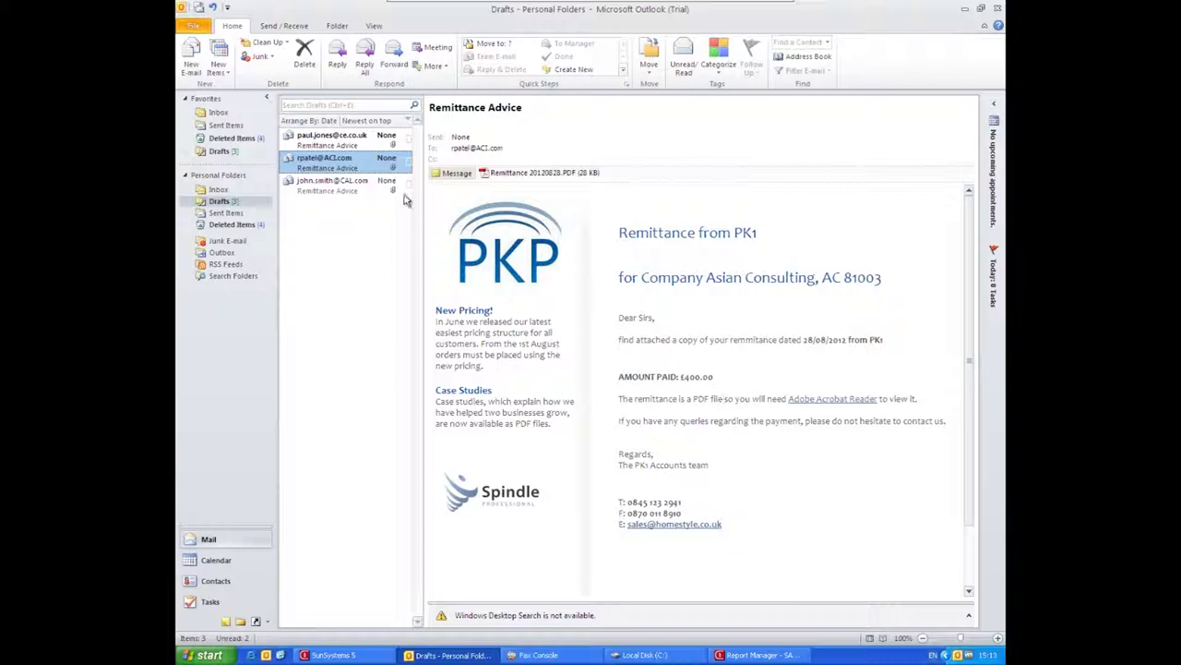
key("Up")
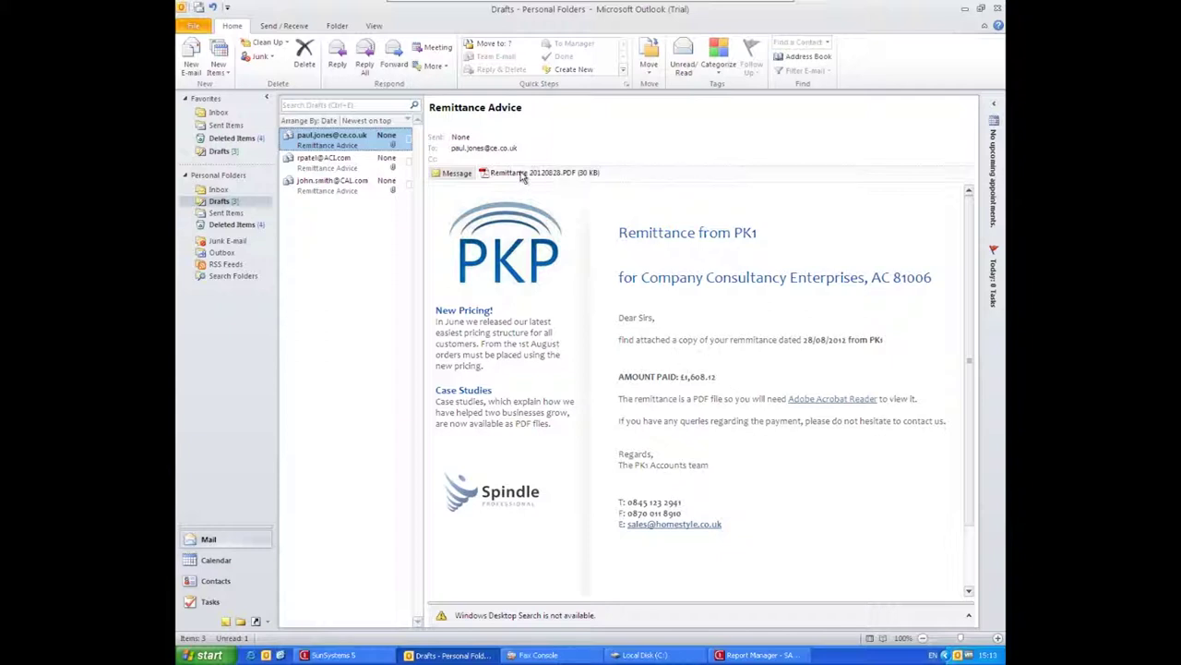
left_click(821, 302)
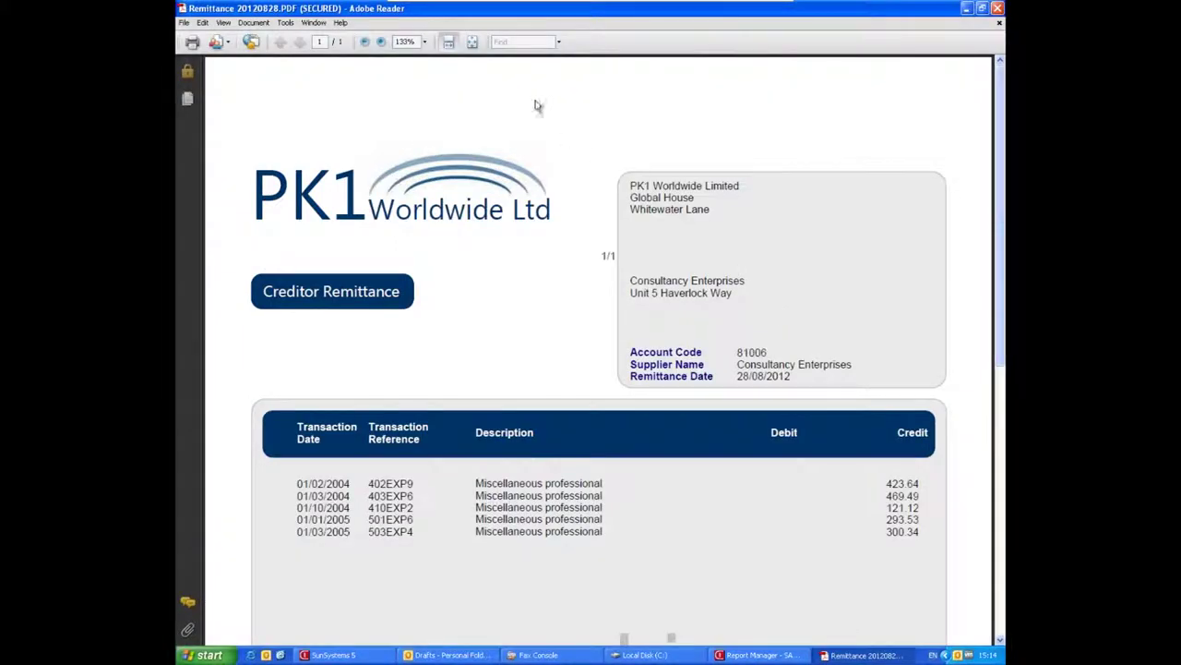
View the whole remittance page at Fit Page, close Adobe Reader, and bring up Local Disk (C:).
left_click(471, 42)
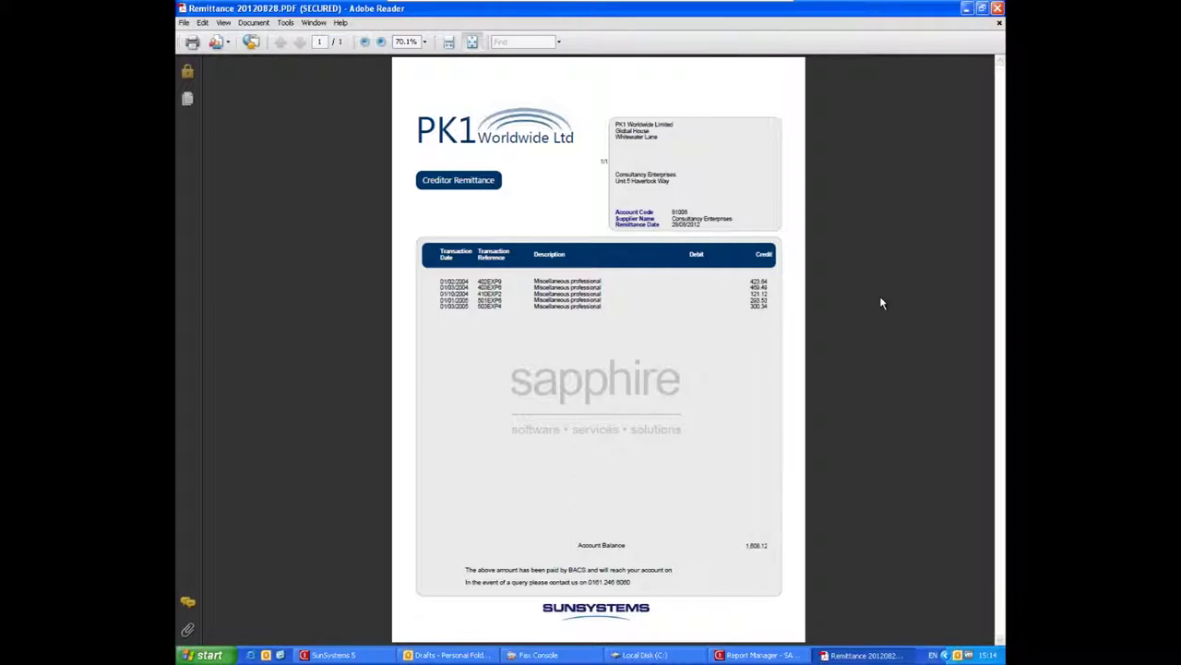
left_click(998, 7)
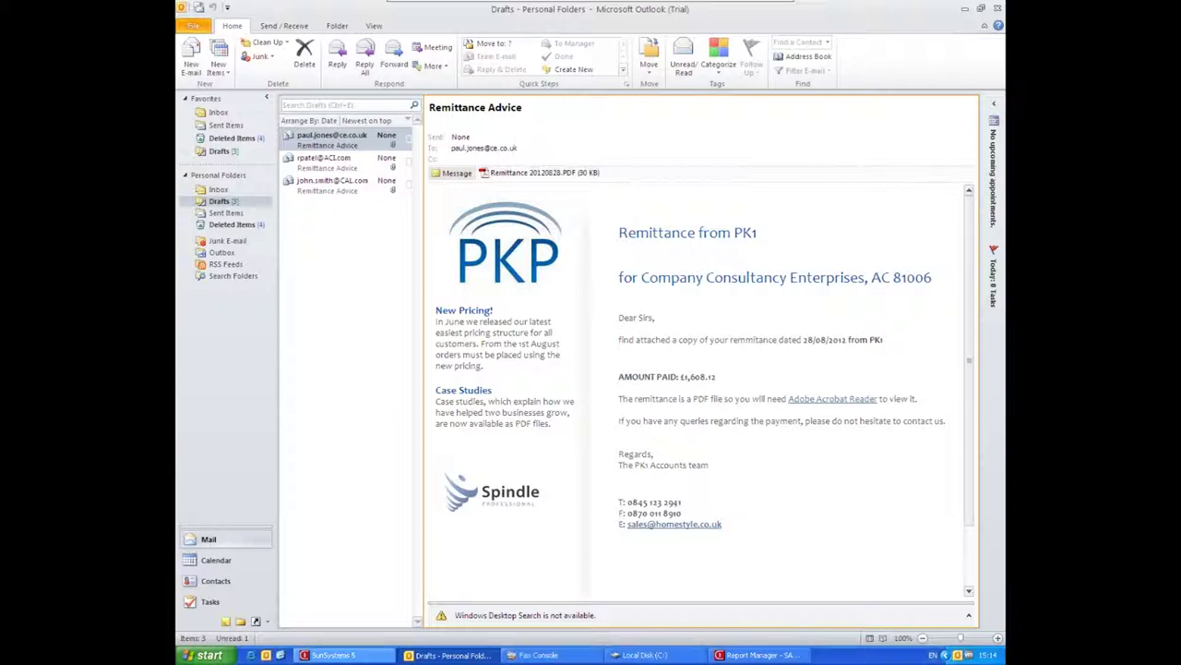
left_click(644, 654)
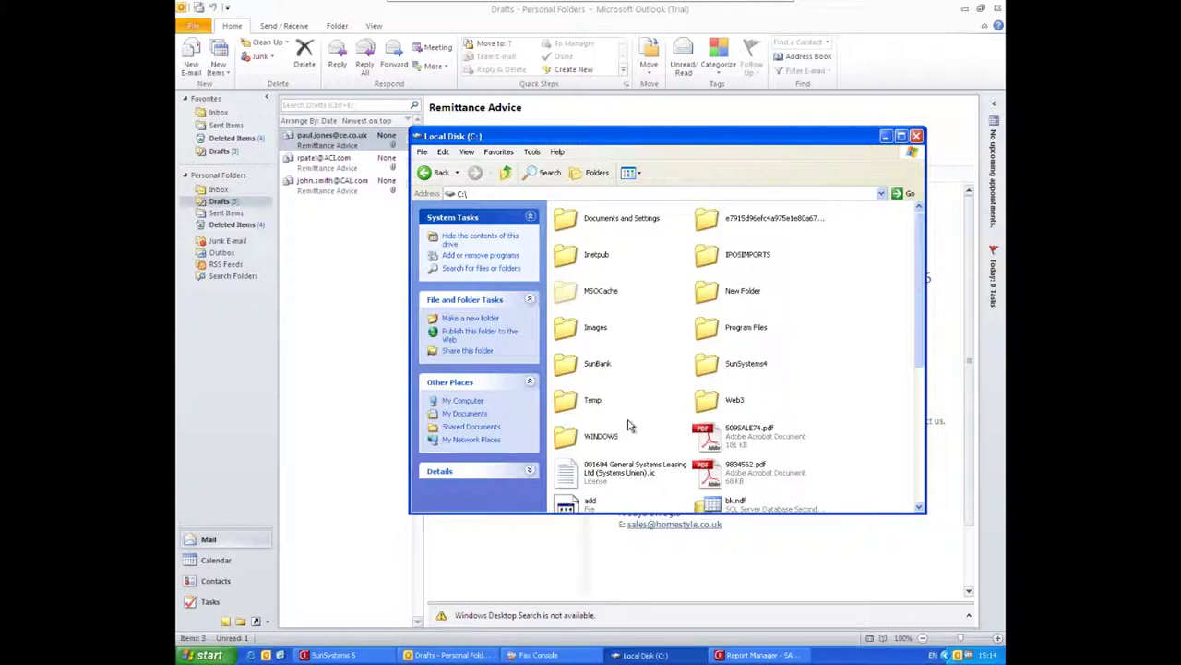
Navigate into the C:\SunBank\Remittances\PK1 folder.
double_click(569, 371)
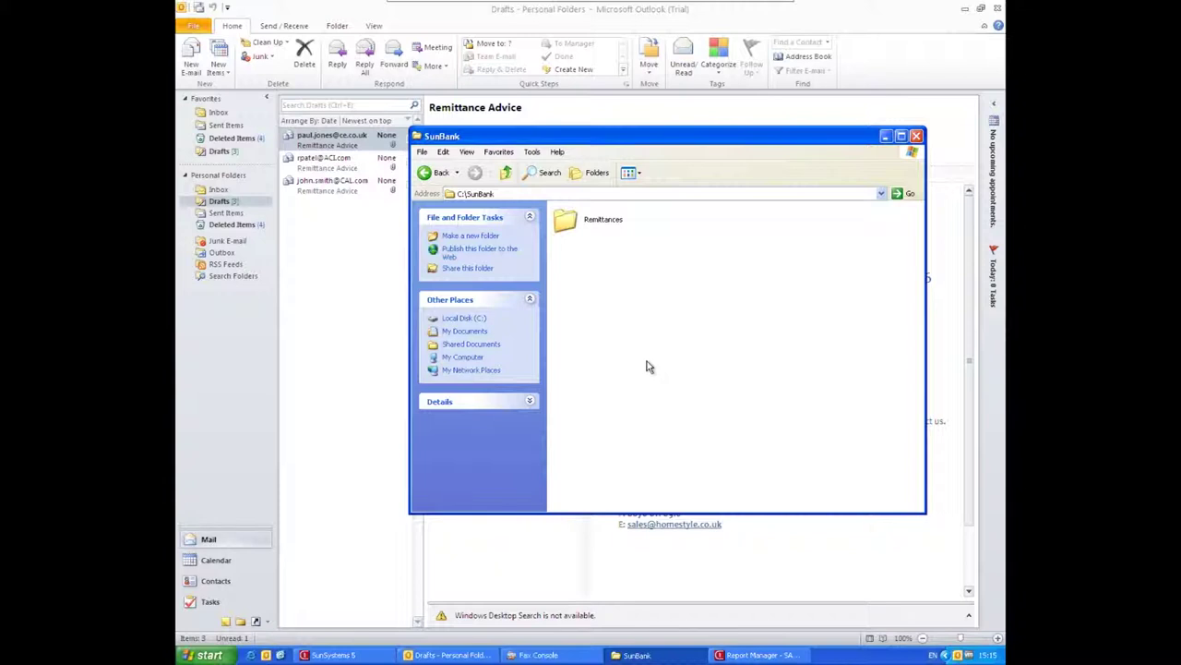
double_click(567, 226)
double_click(562, 219)
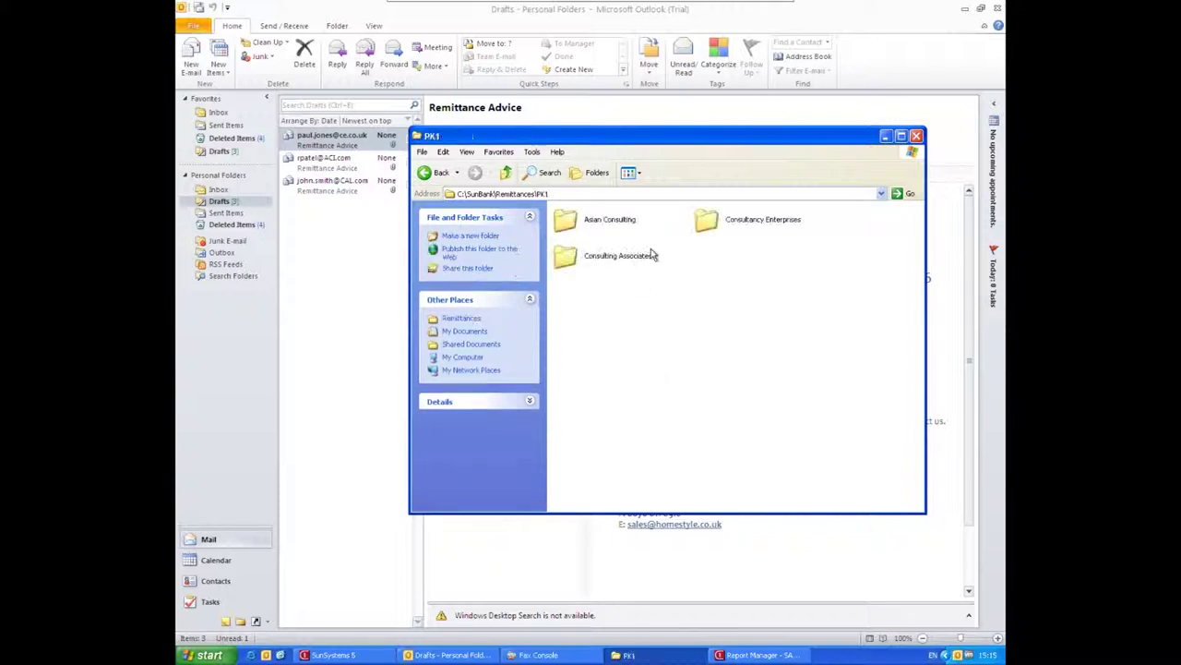
left_click(567, 194)
left_click(571, 191)
Open the Consultancy Enterprises folder and view, then close, its archived remittance PDF.
double_click(698, 224)
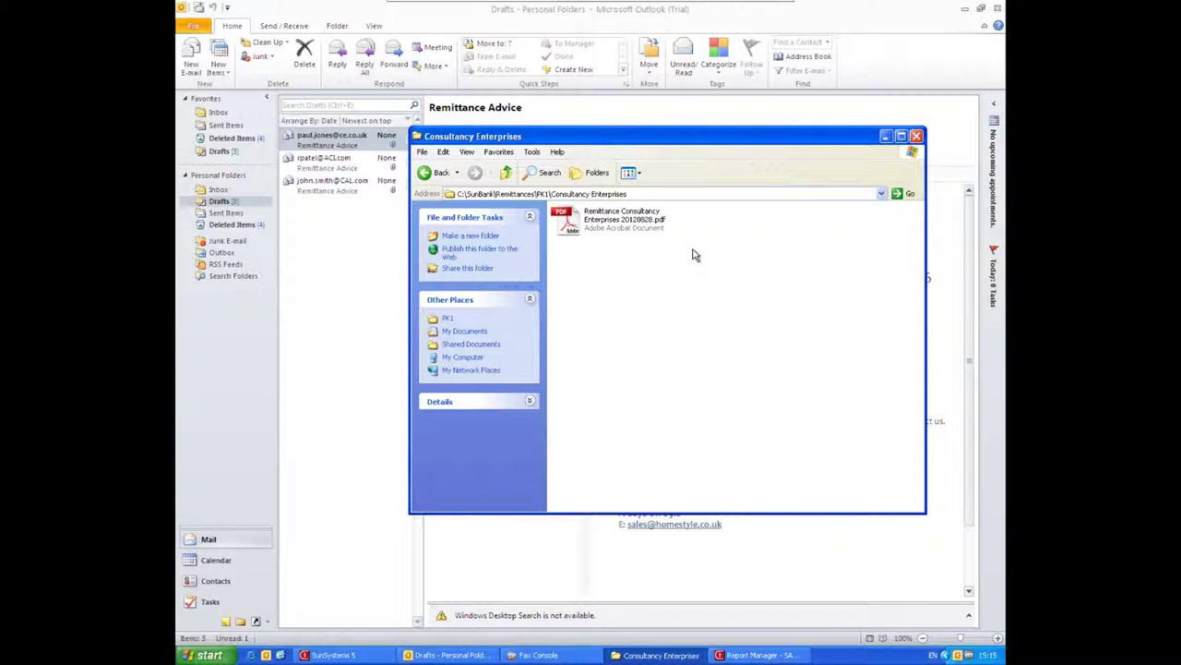
left_click_drag(570, 231, 709, 314)
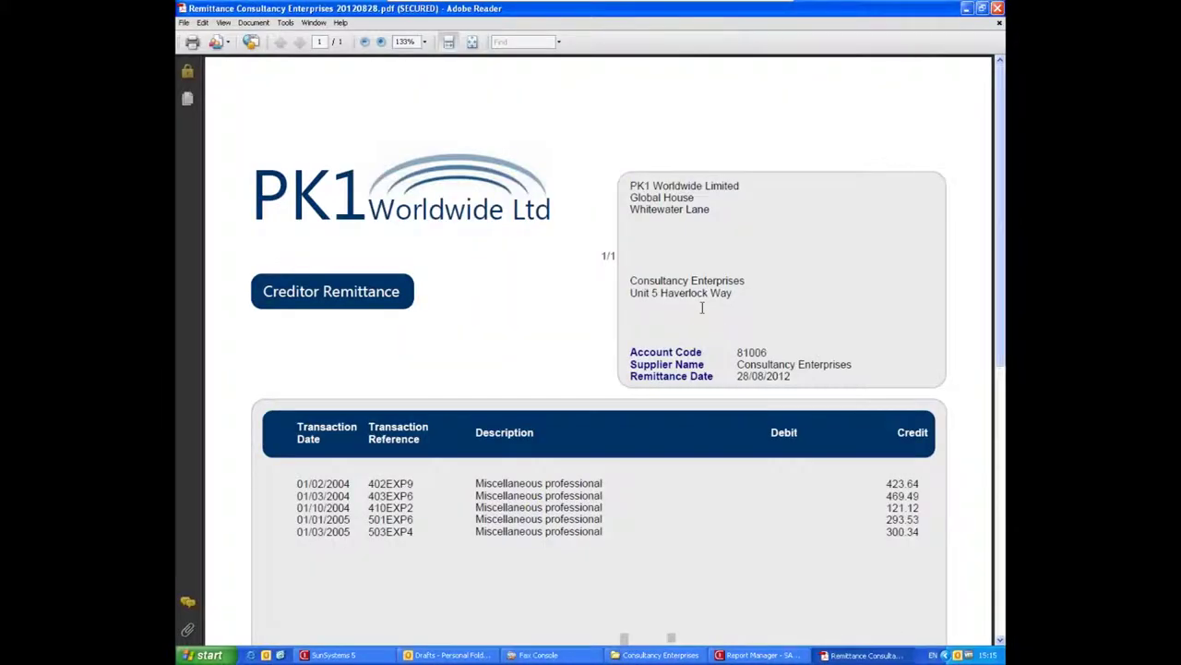
left_click(997, 7)
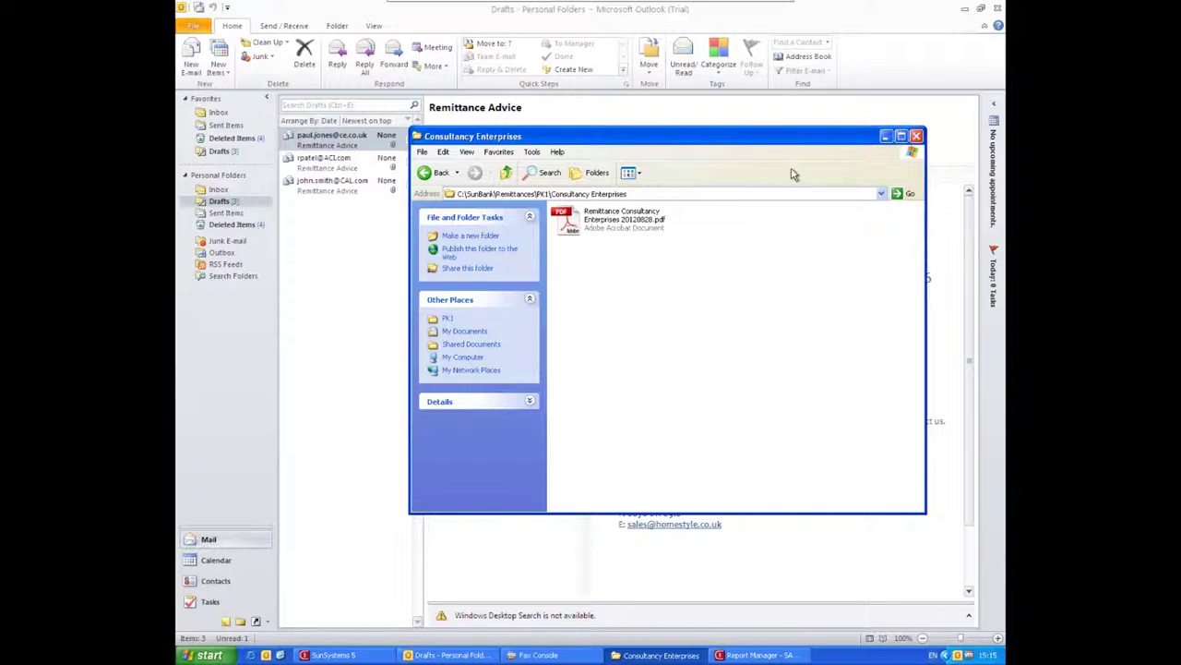
Close the Consultancy Enterprises folder window and minimize Outlook to clear the desktop.
left_click(916, 137)
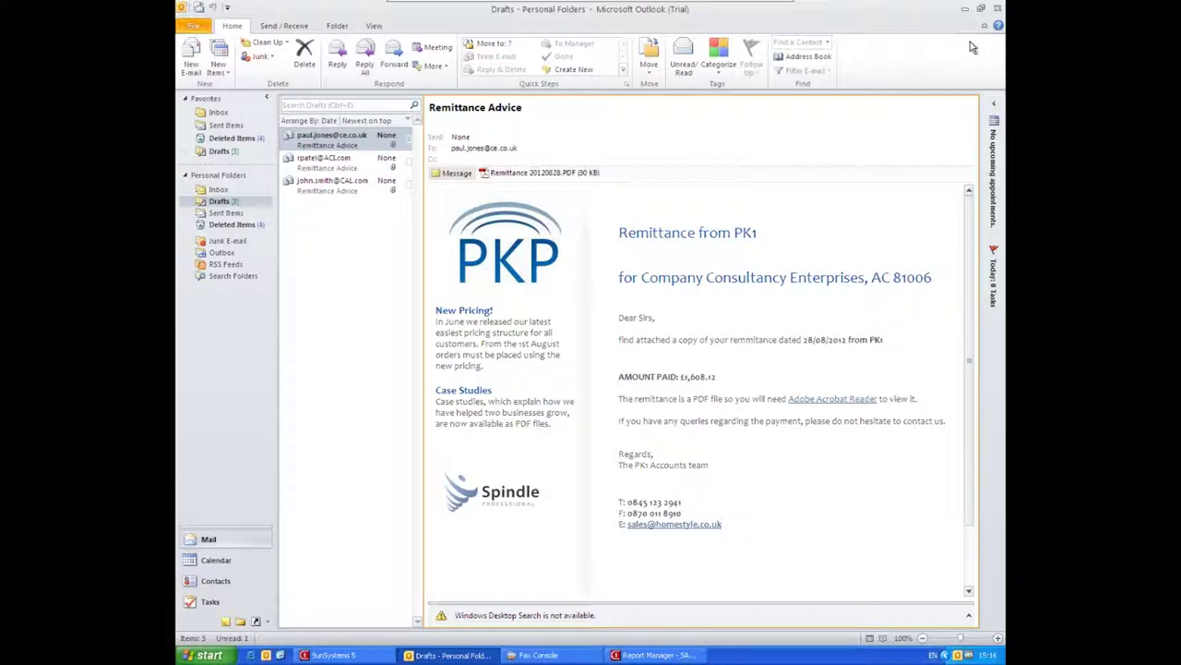
left_click(964, 9)
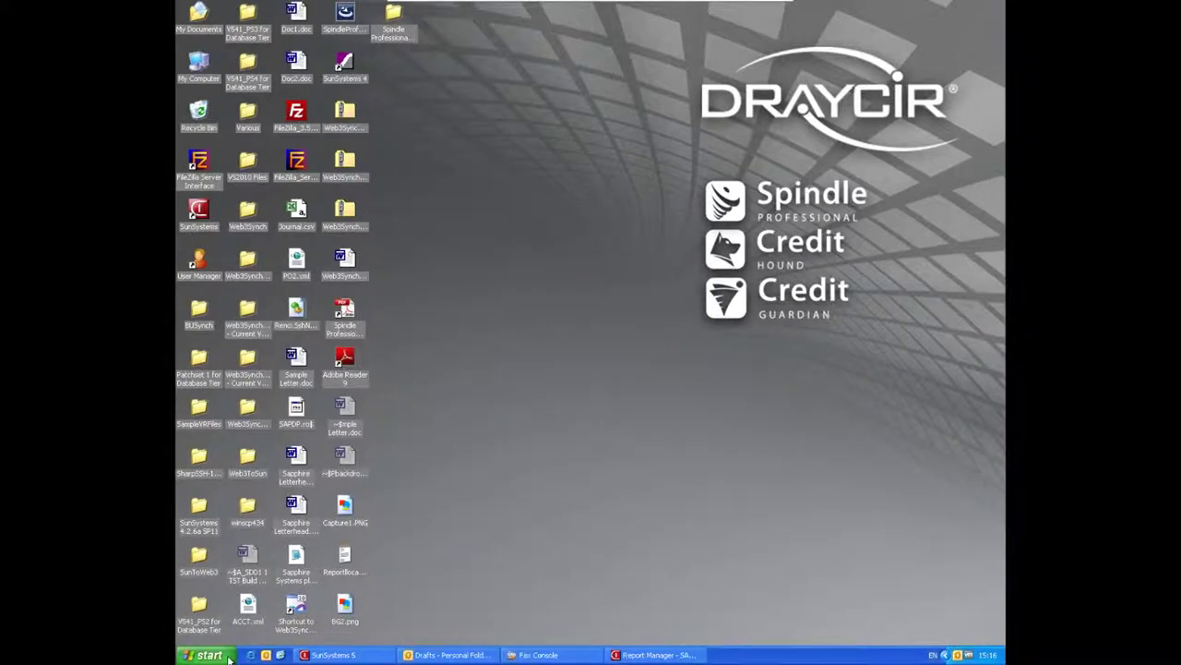
left_click(208, 655)
Browse via My Computer to C:\SpindleProDemo and select Sample Statement.doc.
left_click(346, 472)
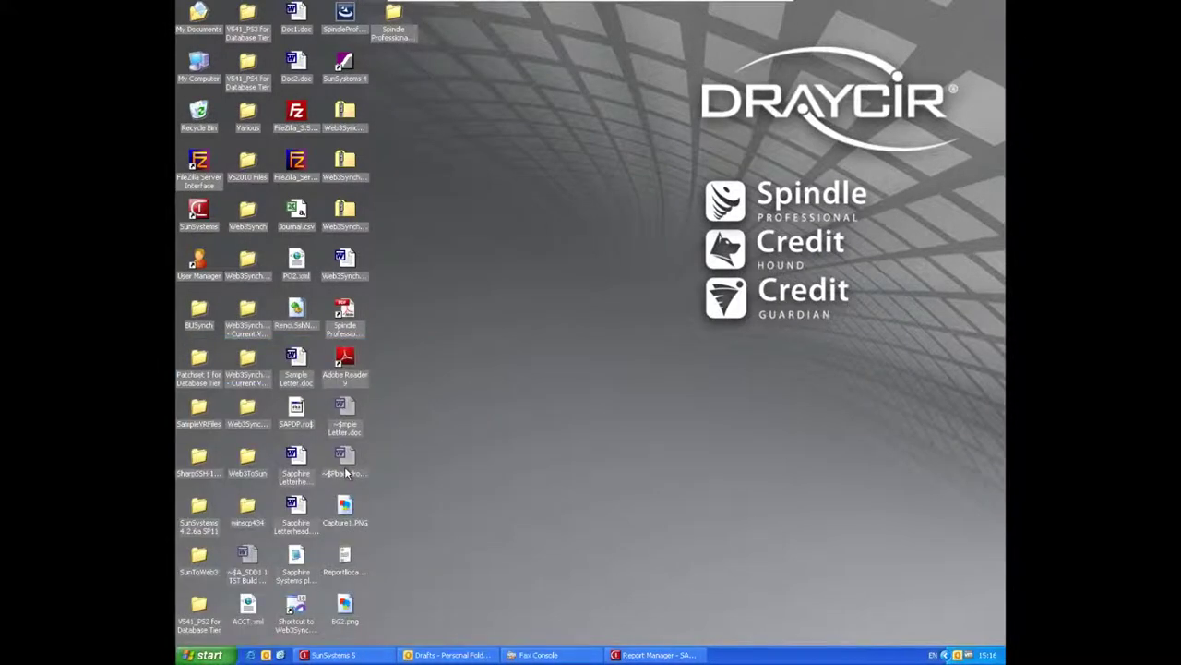
double_click(582, 307)
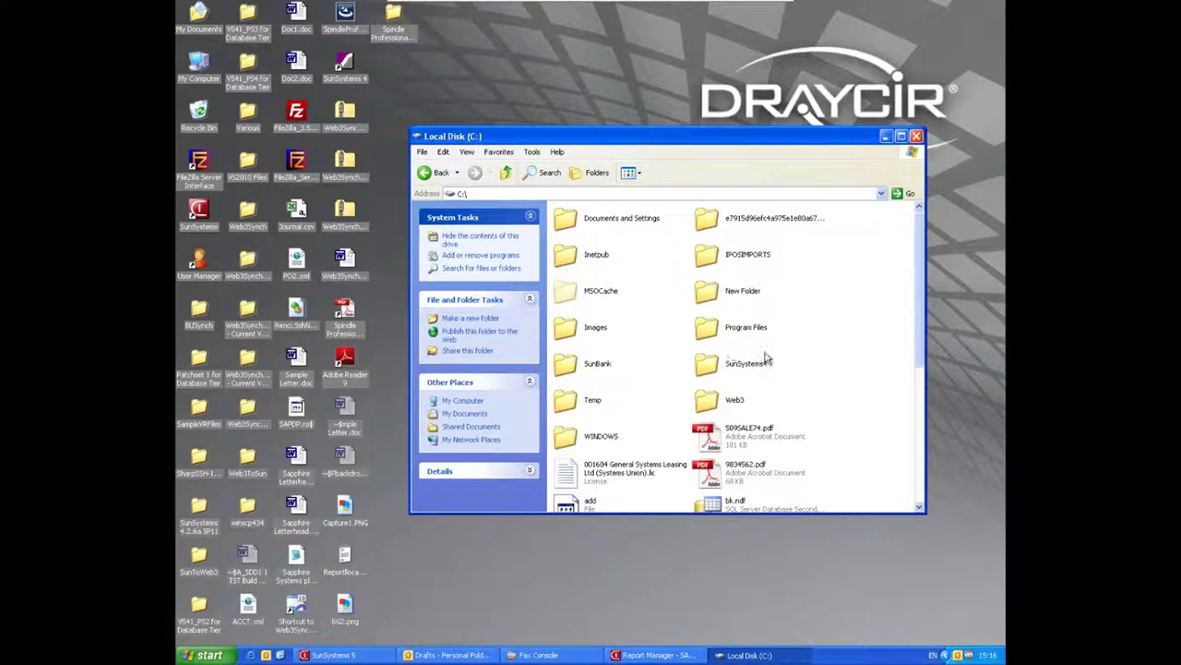
scroll(764, 358, "down", 5)
double_click(724, 452)
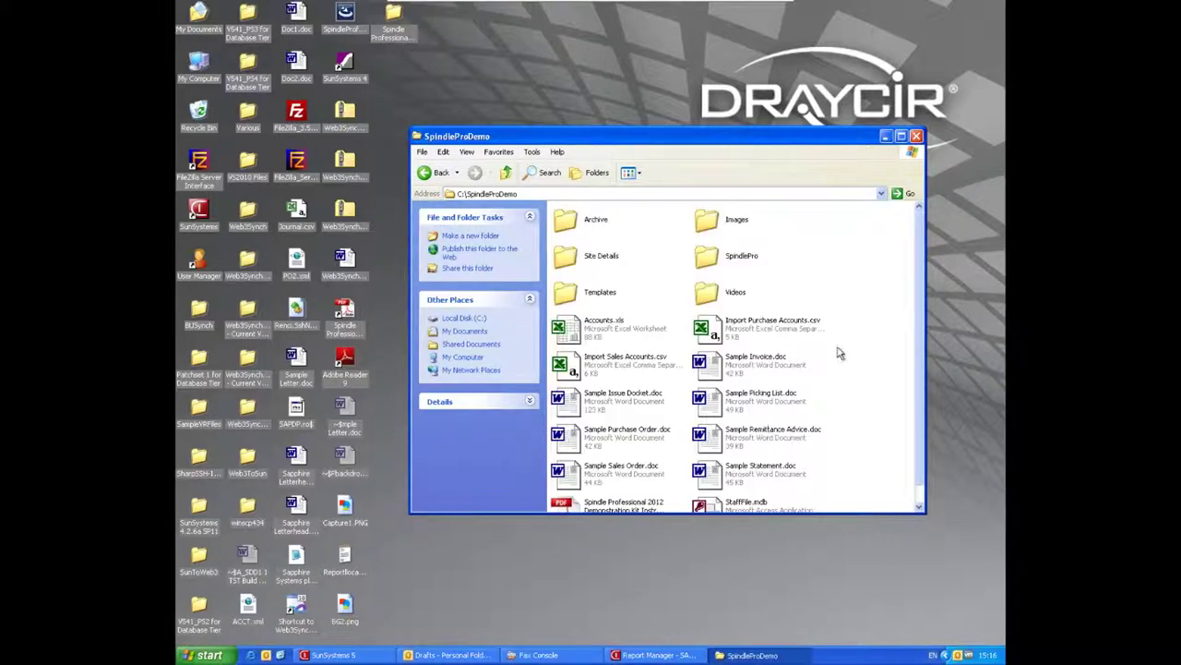
scroll(839, 352, "down", 1)
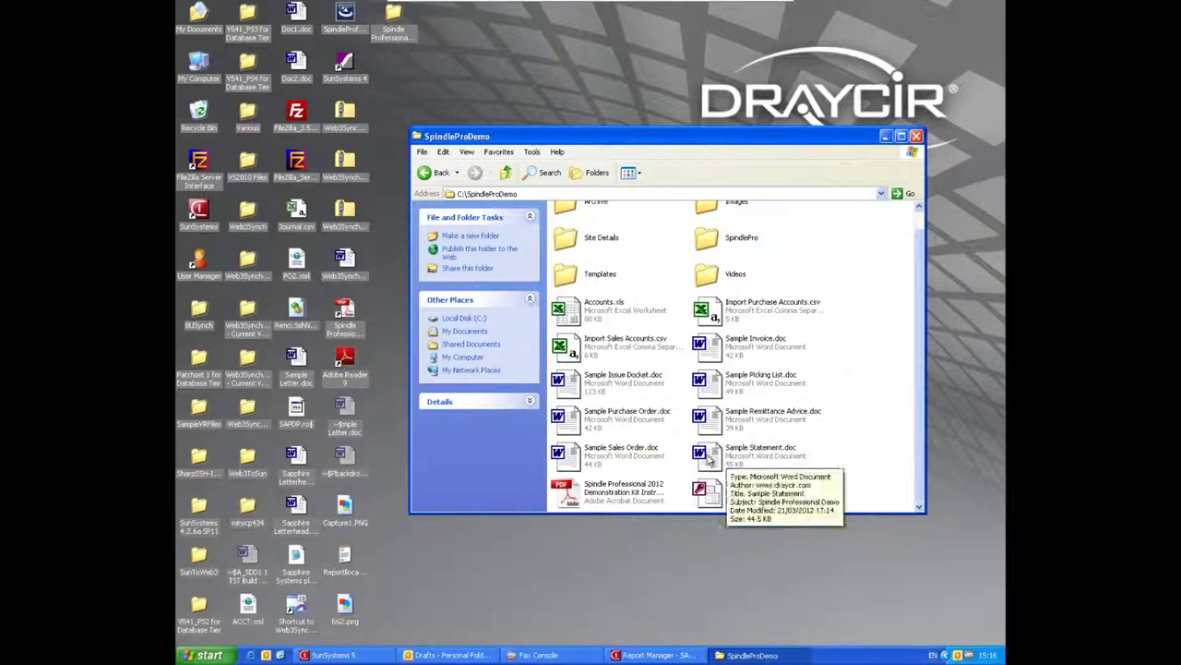
left_click(738, 451)
Open Sample Statement.doc in Word and step forward through four merge records.
double_click(811, 454)
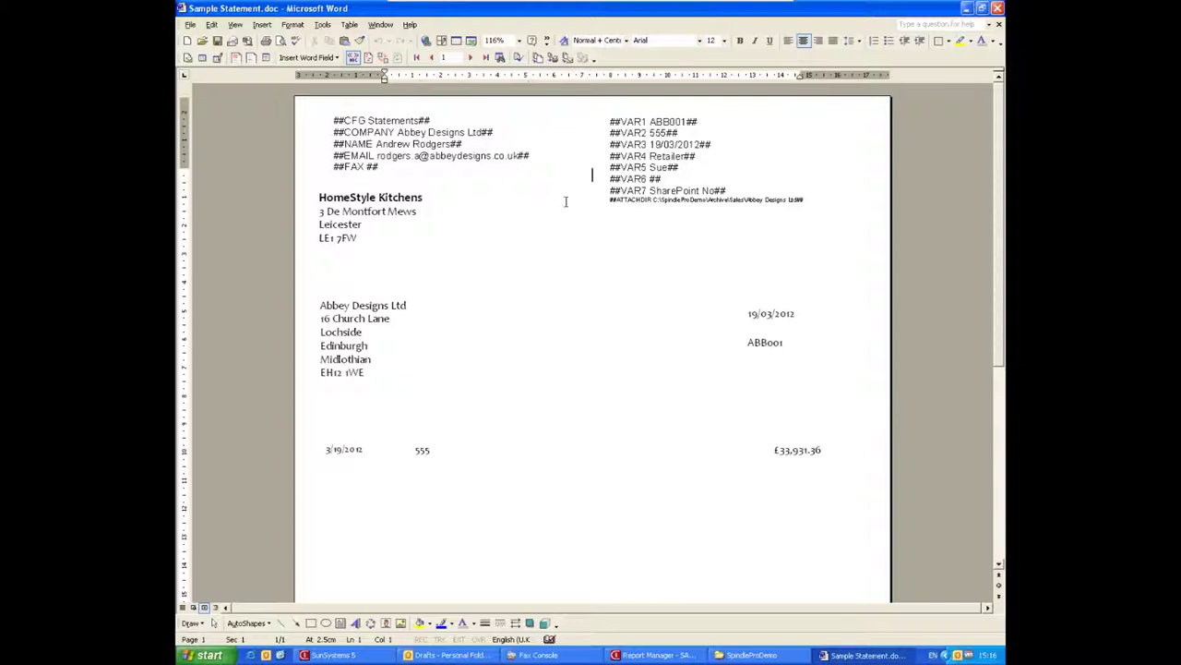
left_click(471, 58)
left_click(471, 57)
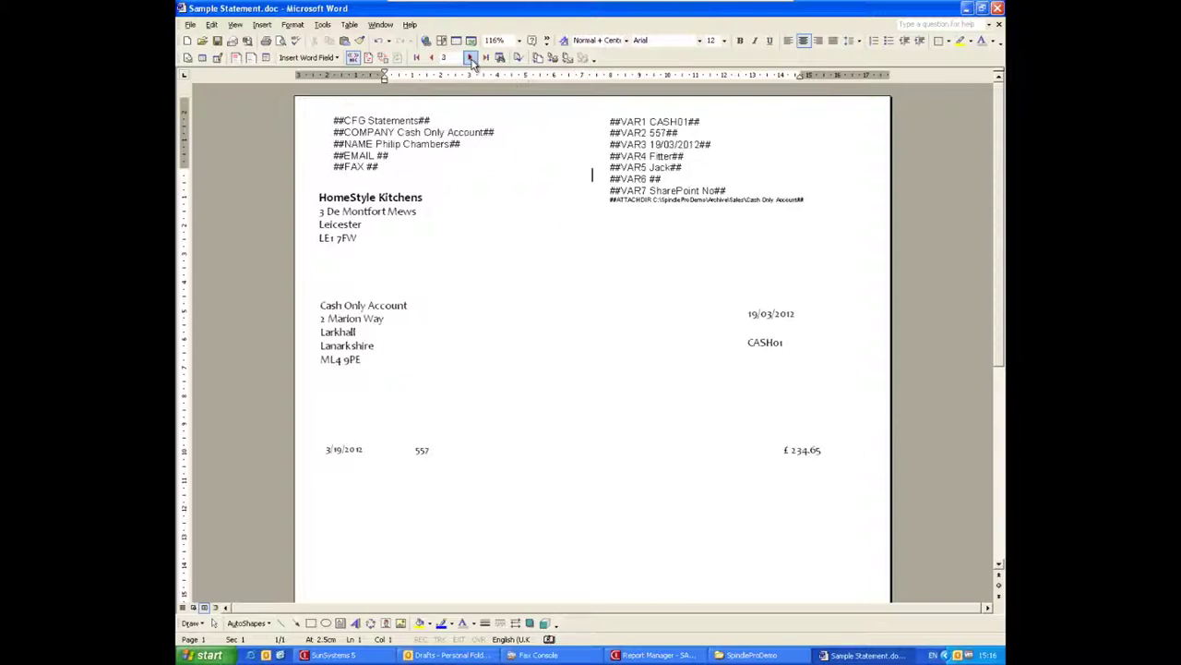
left_click(470, 57)
left_click(471, 57)
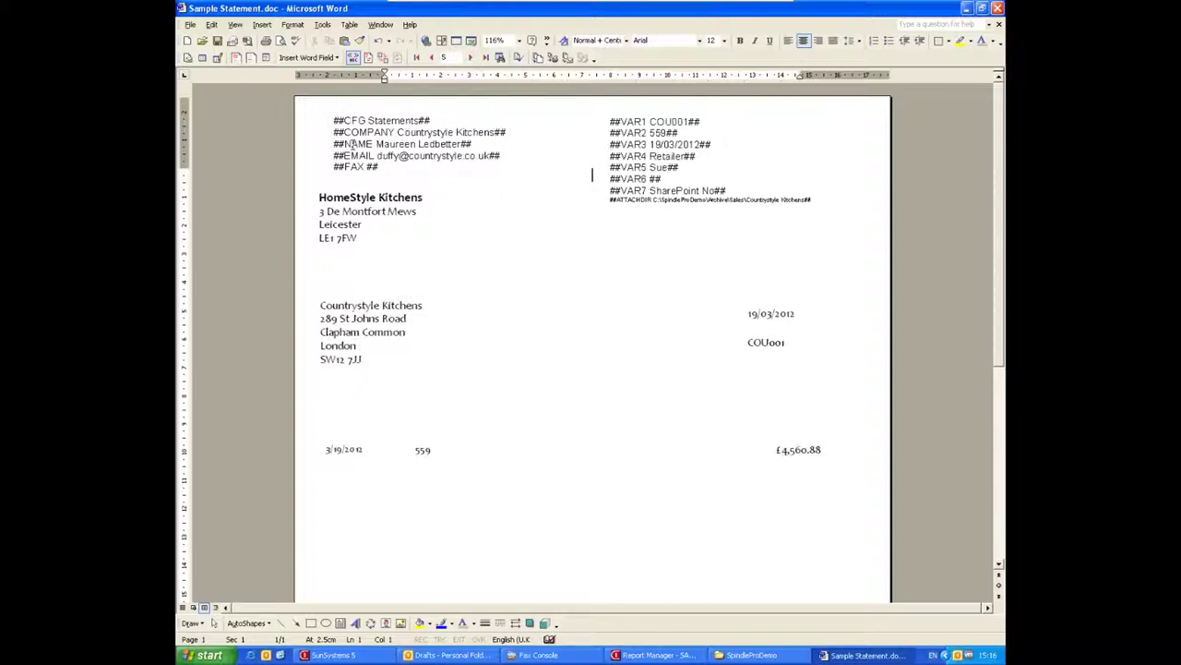
Inspect the ##COMPANY tag and Countrystyle Kitchens name, return to the first record, and start Merge to Printer.
left_click_drag(337, 132, 397, 132)
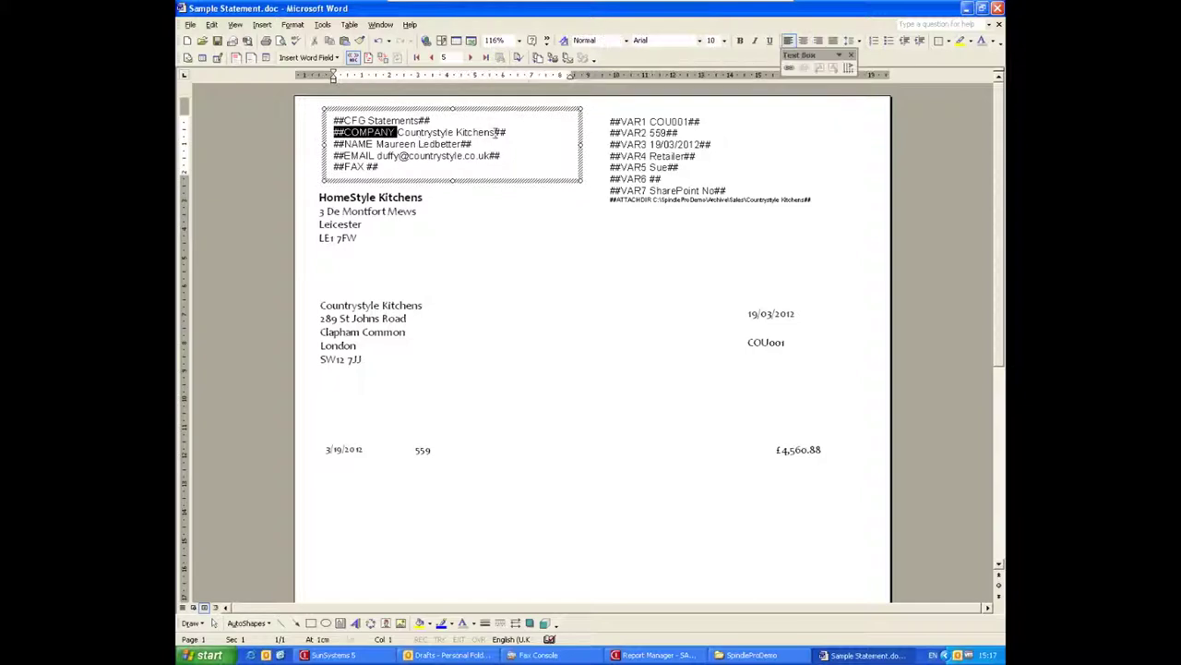
left_click_drag(494, 132, 398, 132)
left_click(498, 227)
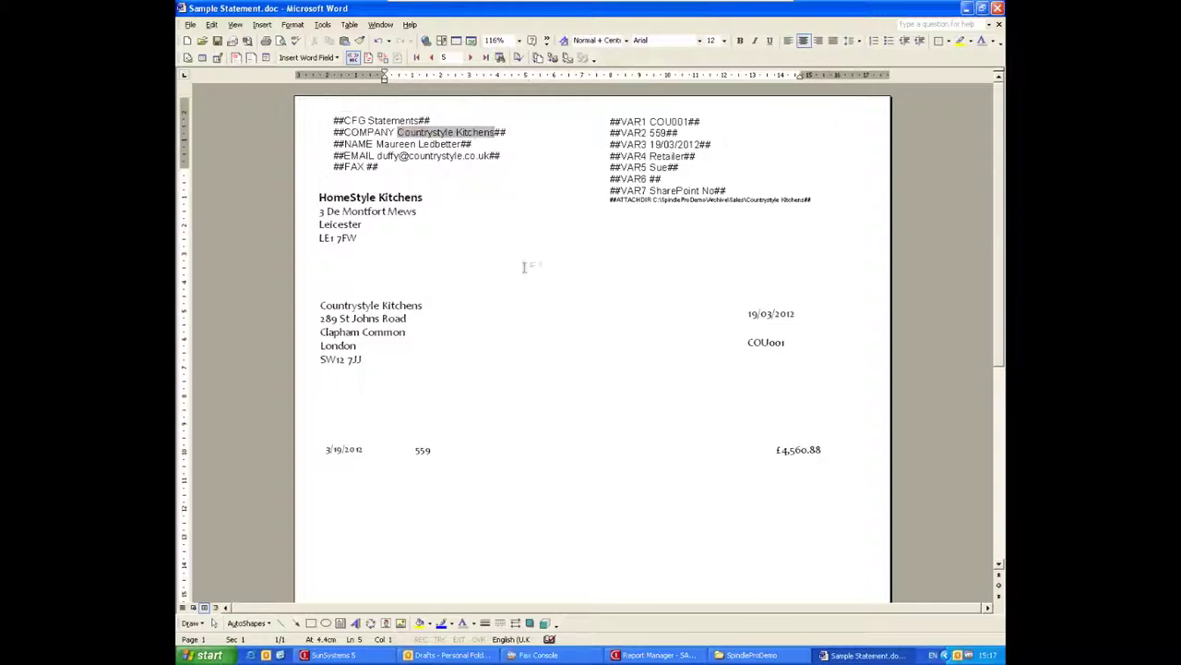
left_click(508, 175)
left_click(521, 198)
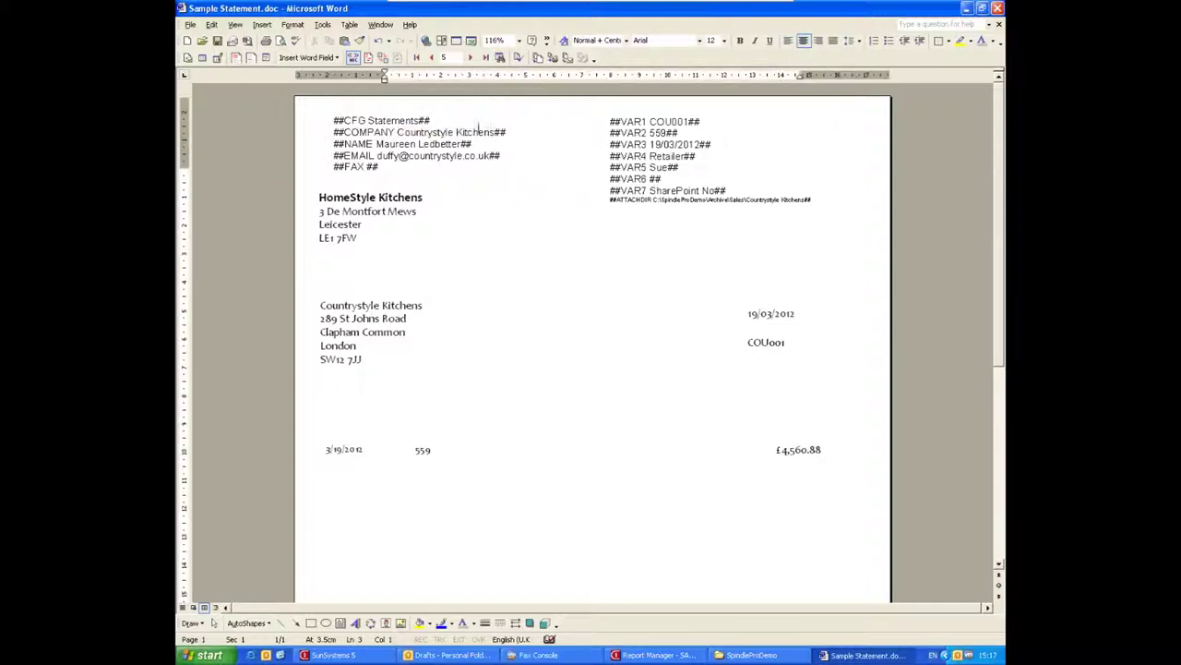
left_click(416, 57)
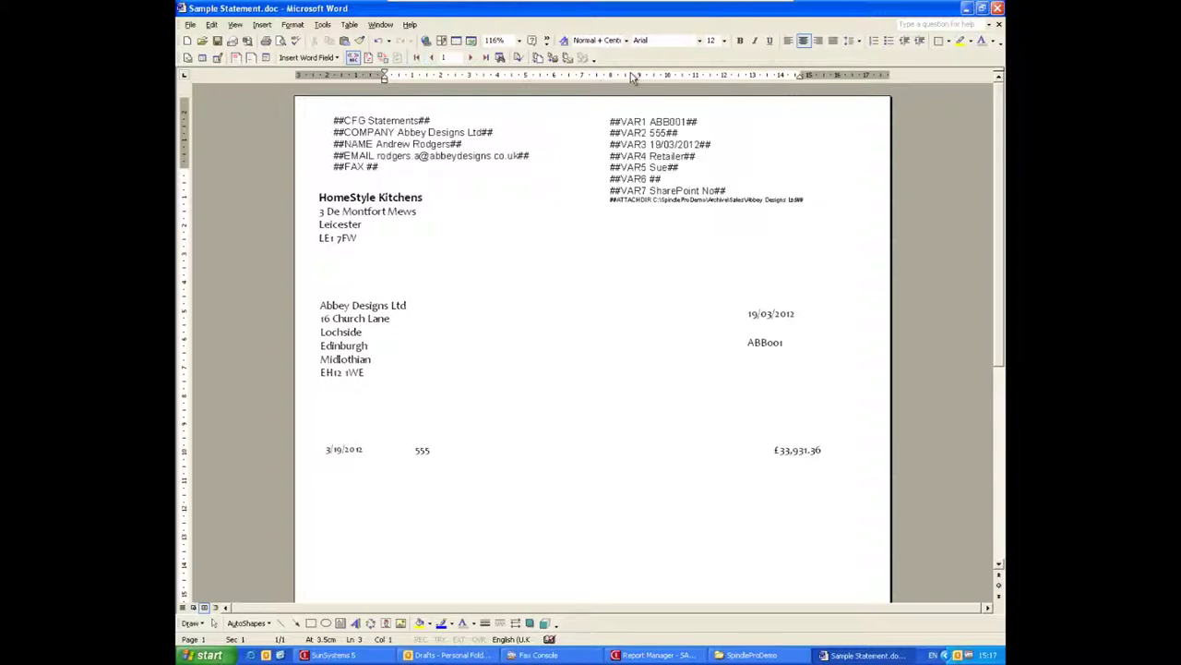
left_click(557, 58)
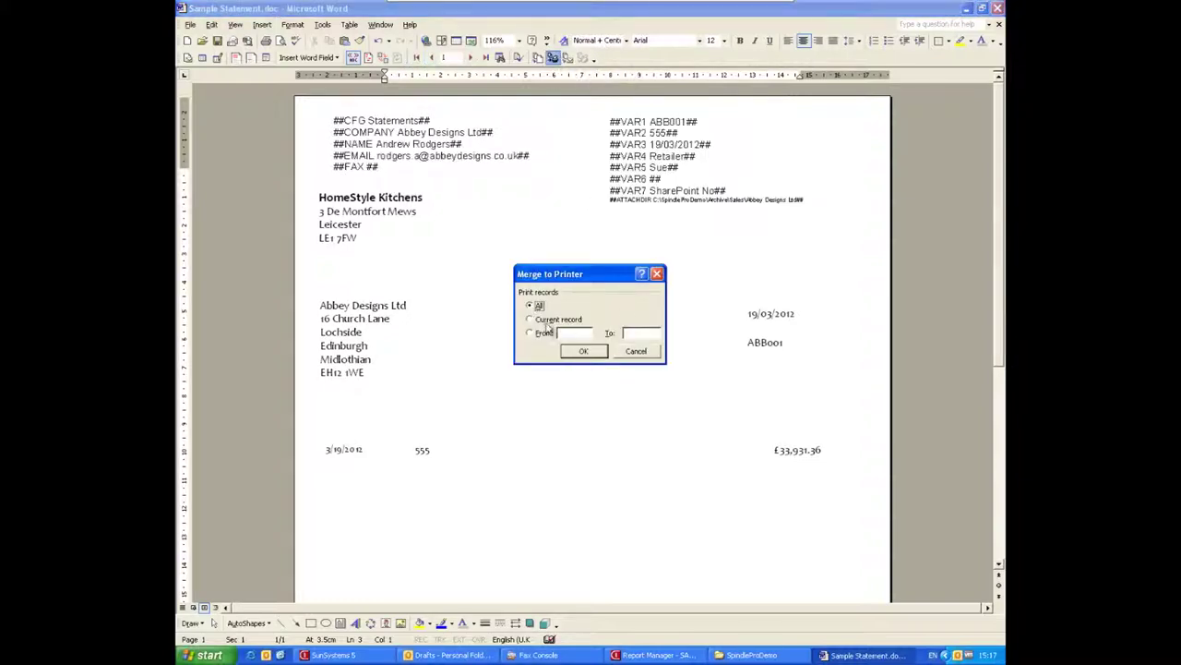
Merge all statement records and print them to the Spindle Pro Auto printer.
left_click(584, 352)
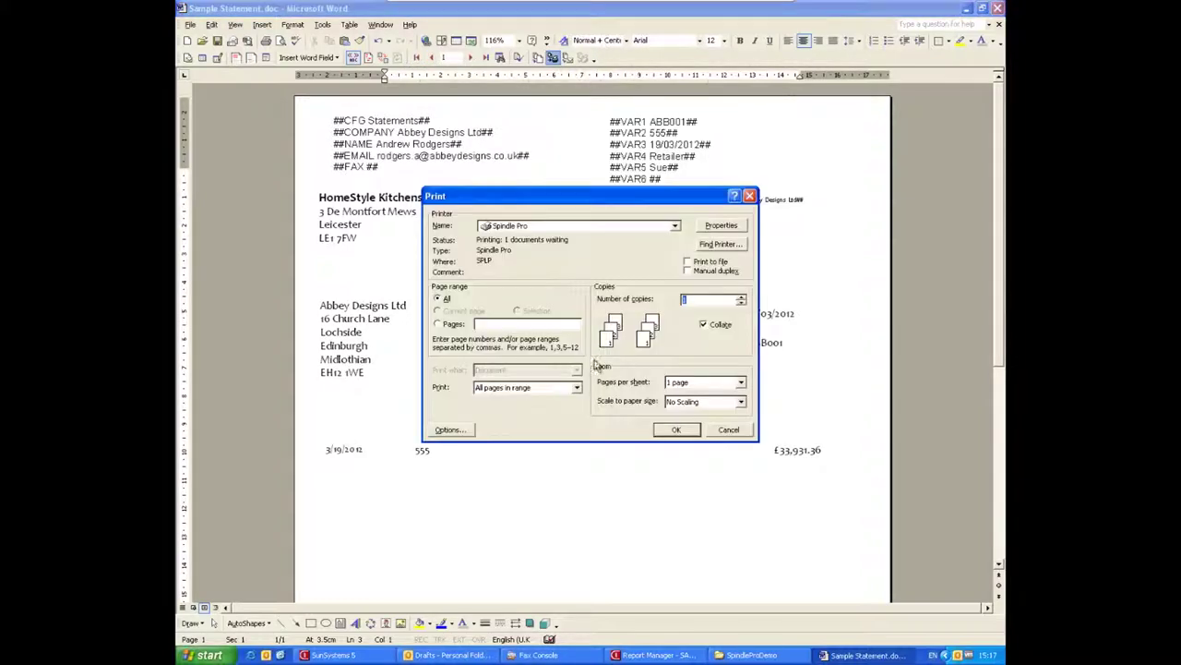
left_click(544, 226)
left_click(534, 282)
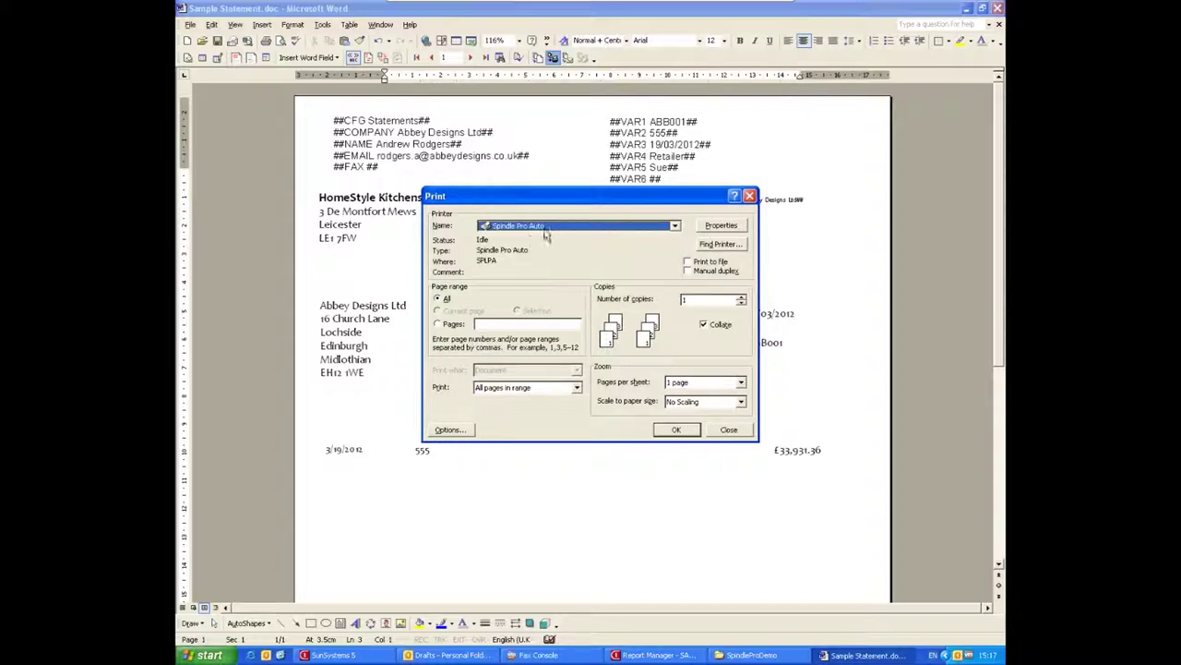
left_click(675, 431)
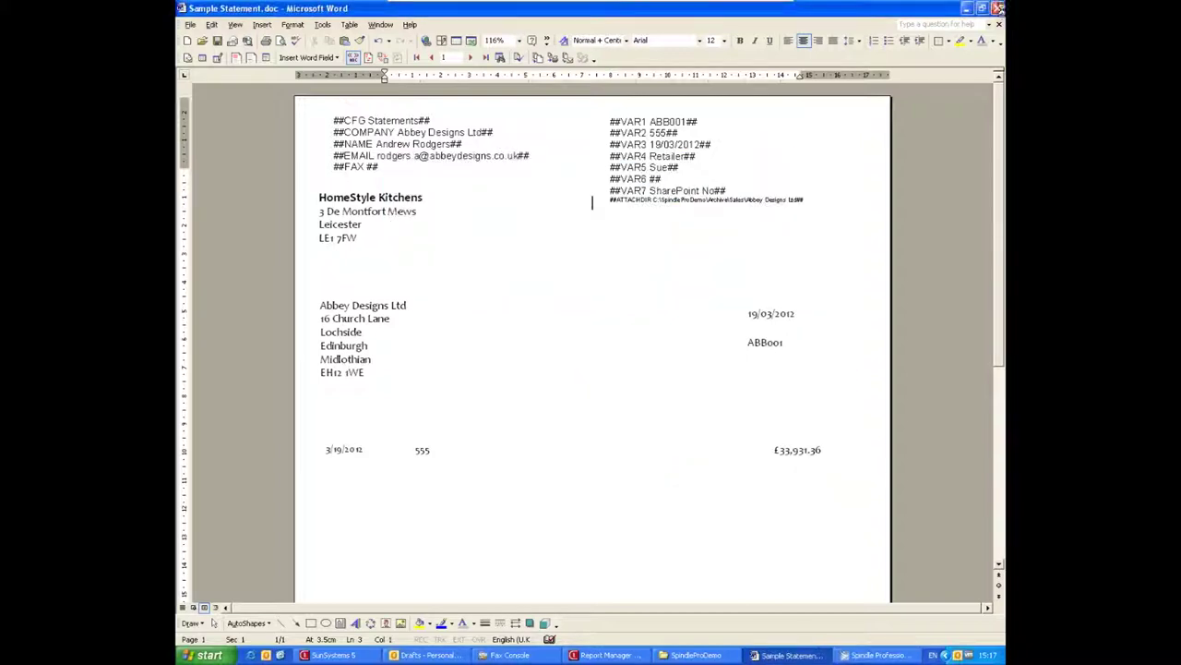
Close Word without saving and preview the Future Homes statement draft in Outlook Drafts.
left_click(598, 366)
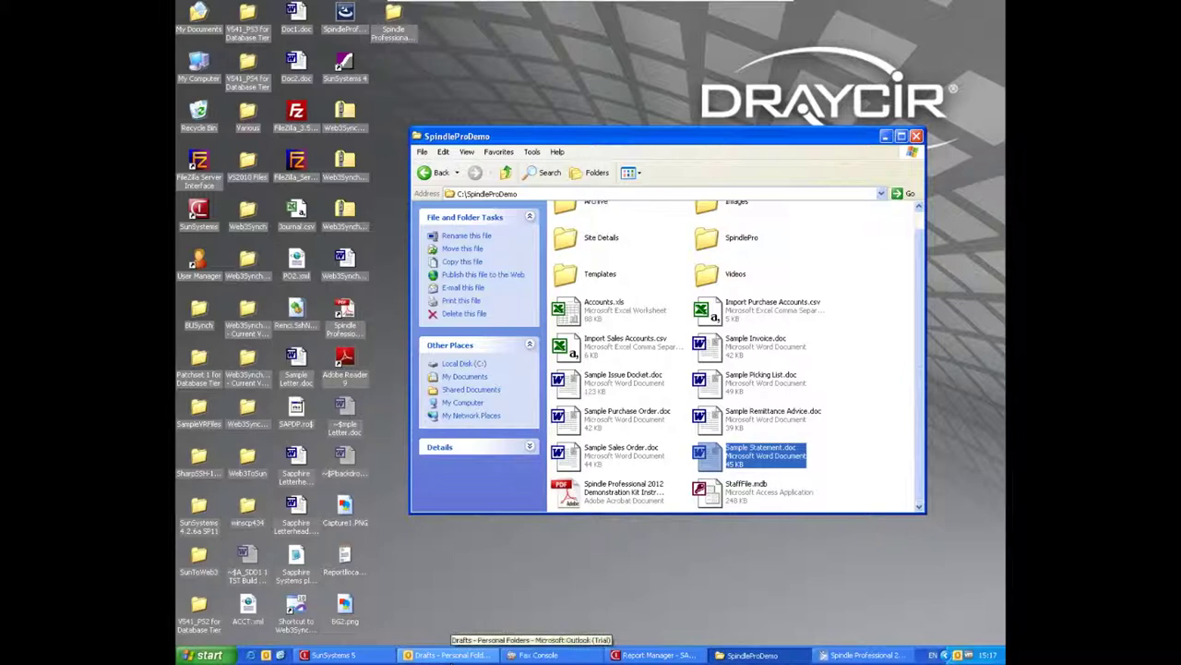
left_click(450, 655)
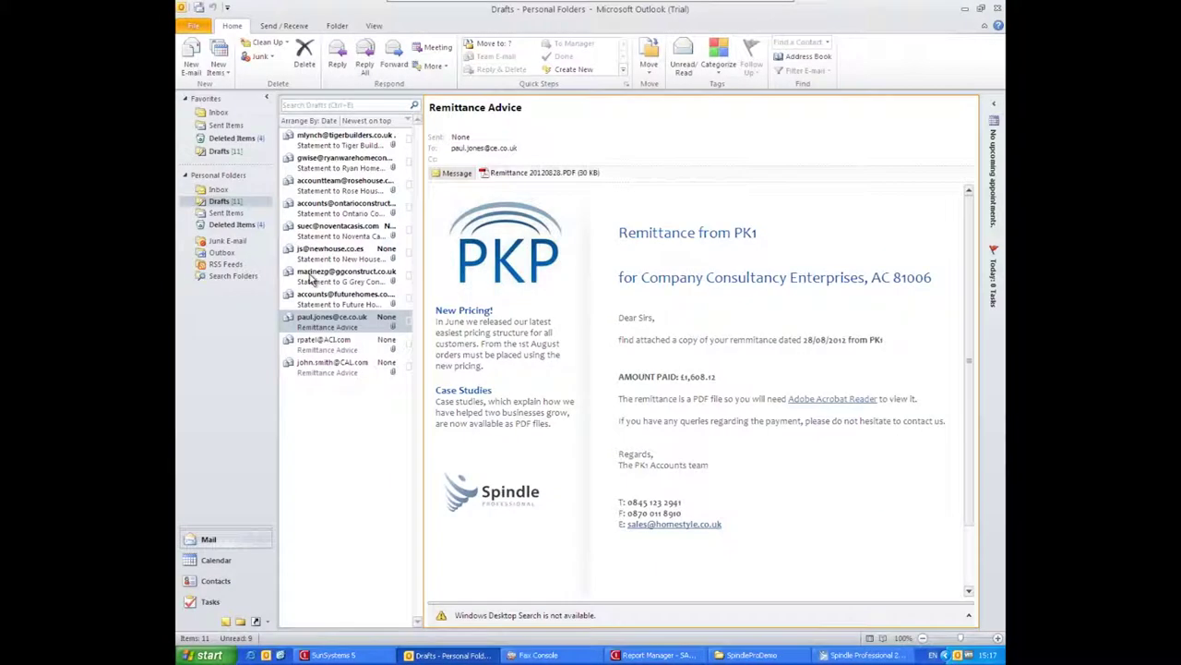
left_click(312, 278)
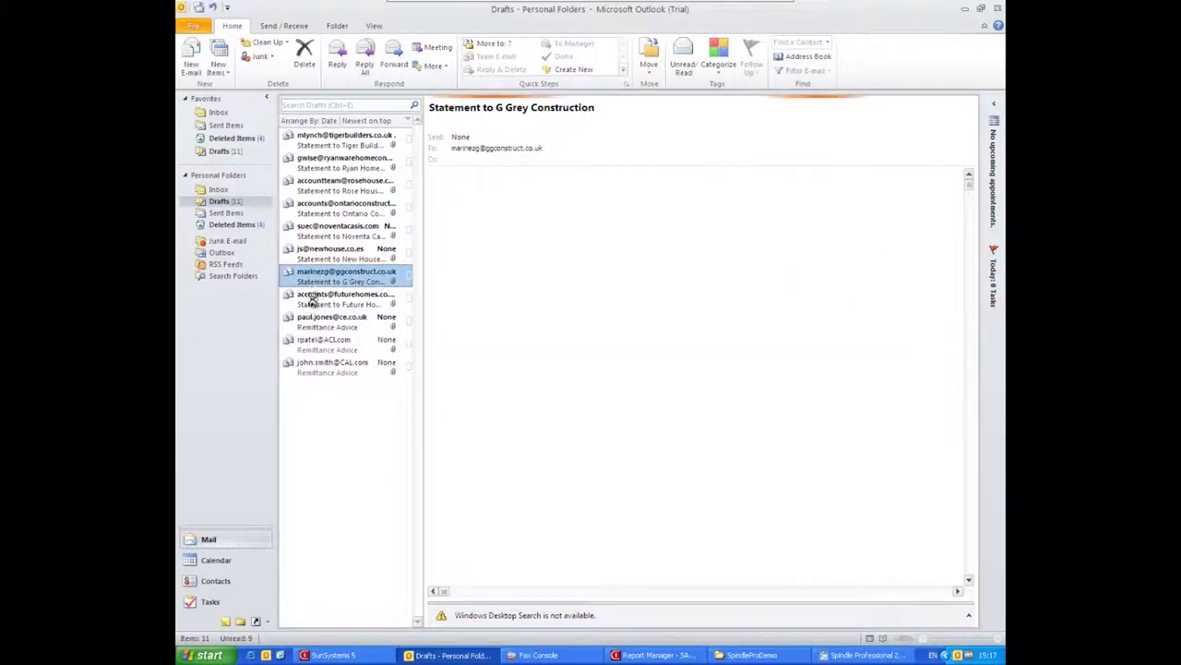
left_click(318, 309)
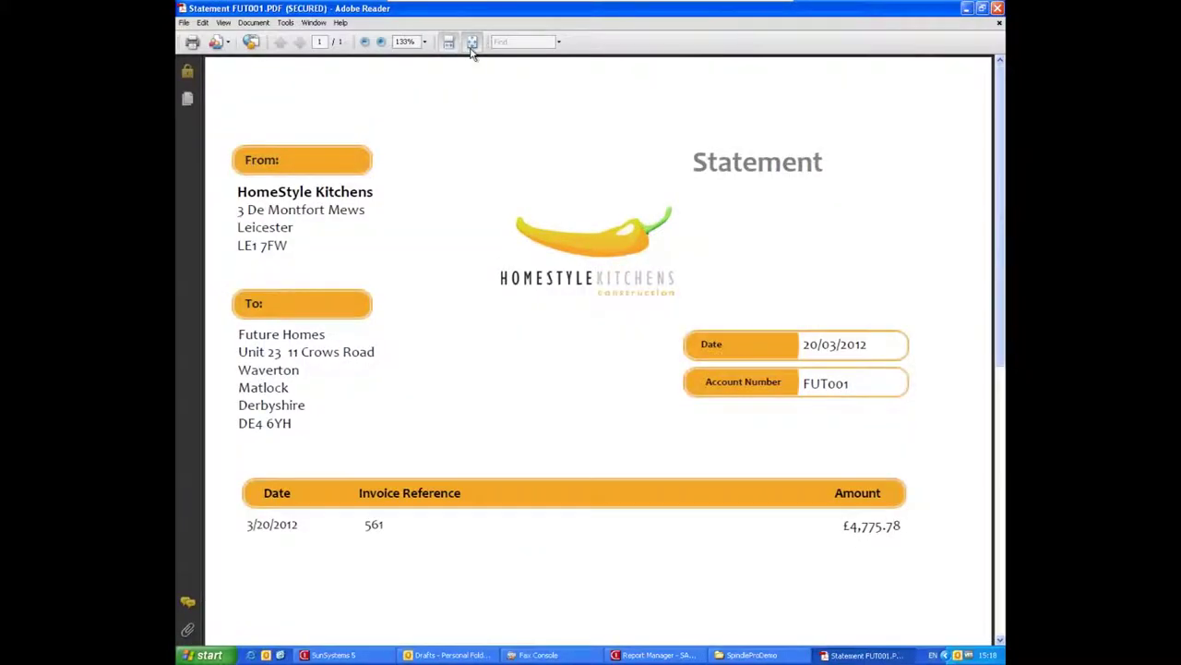
View the whole Future Homes statement page, then close Statement FUT001.PDF.
left_click(472, 41)
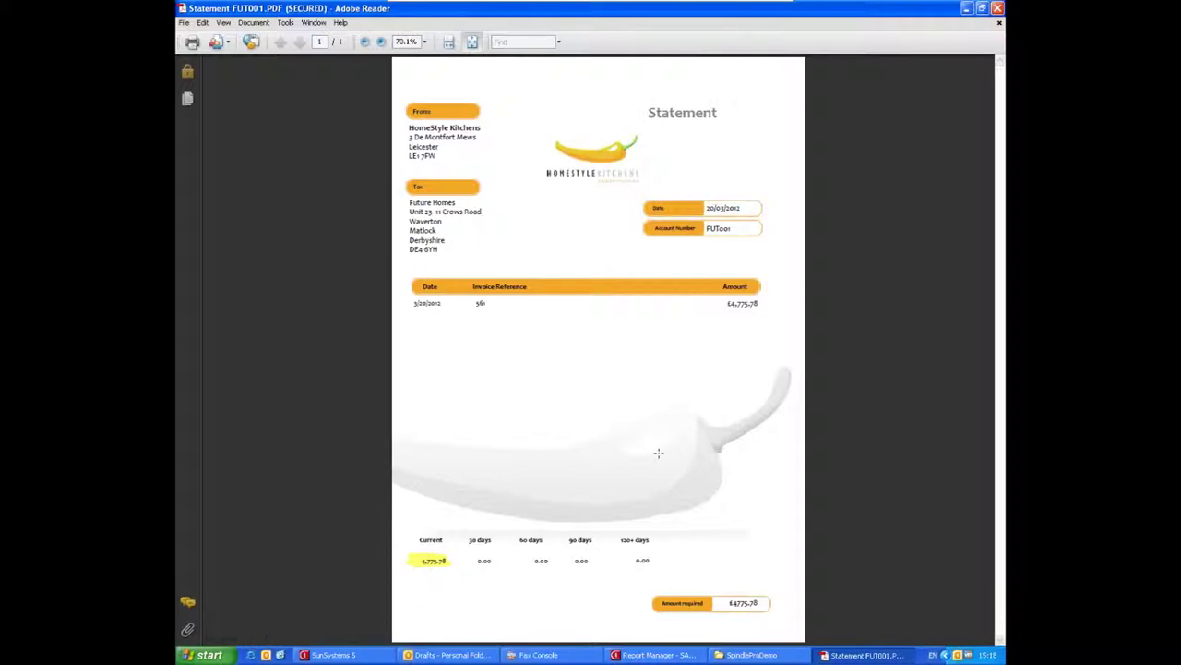
left_click(997, 8)
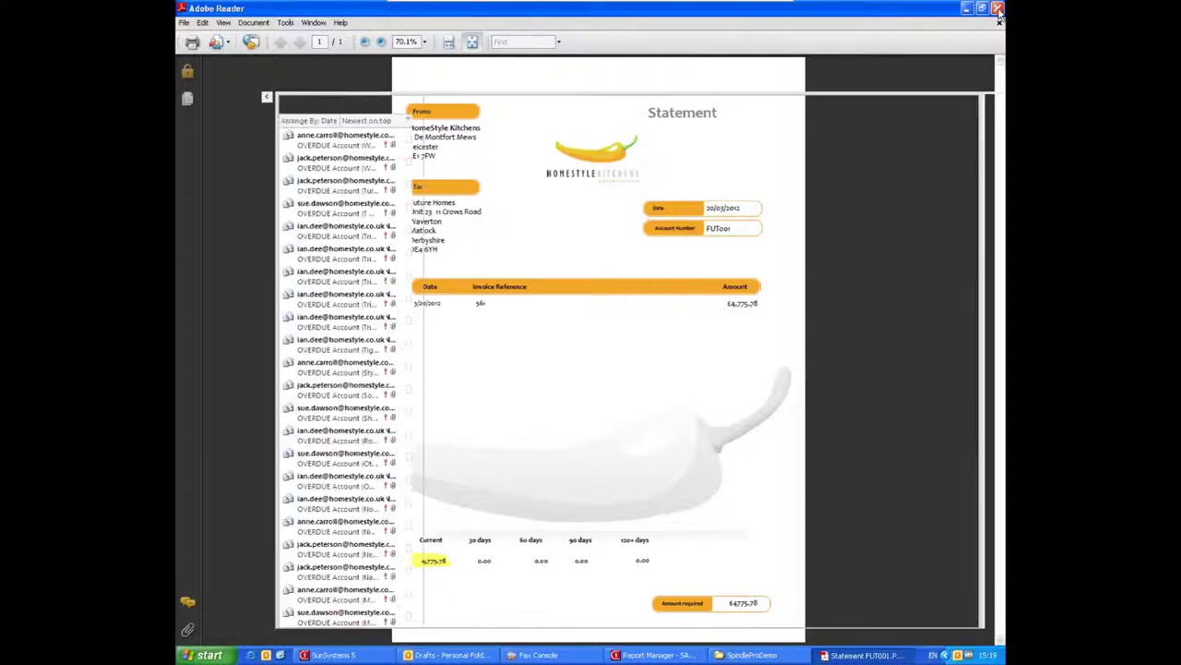
Select the G Grey Construction draft and open its Statement GEO001.PDF attachment.
scroll(374, 425, "down", 10)
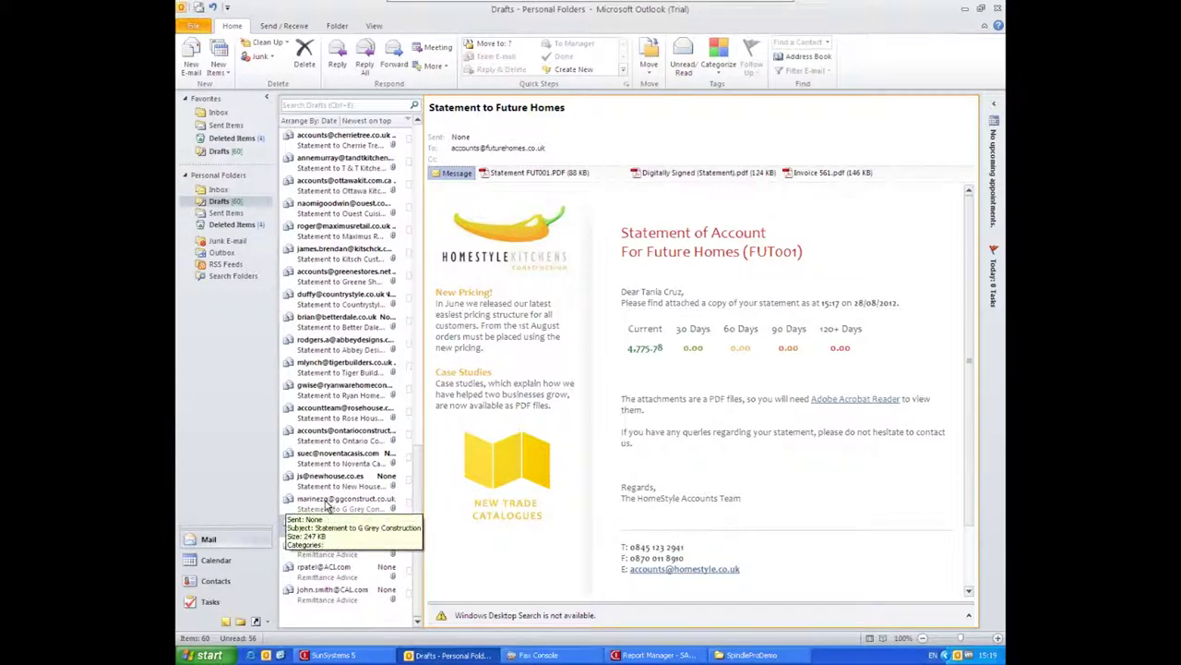
left_click(329, 506)
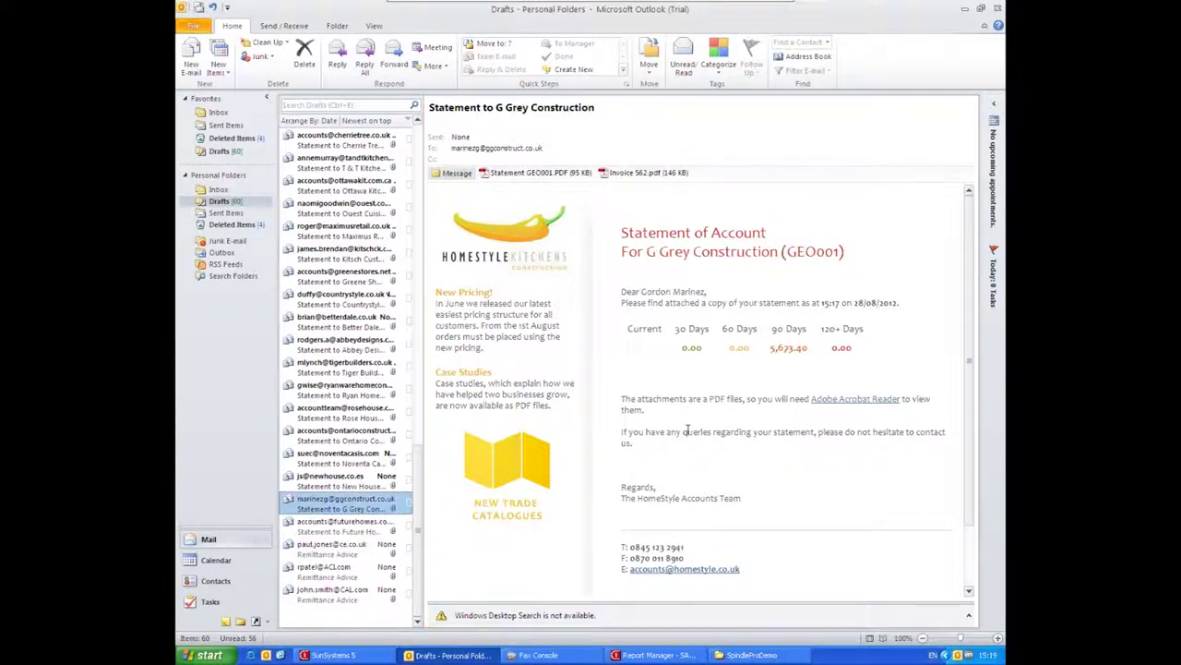
left_click(772, 353)
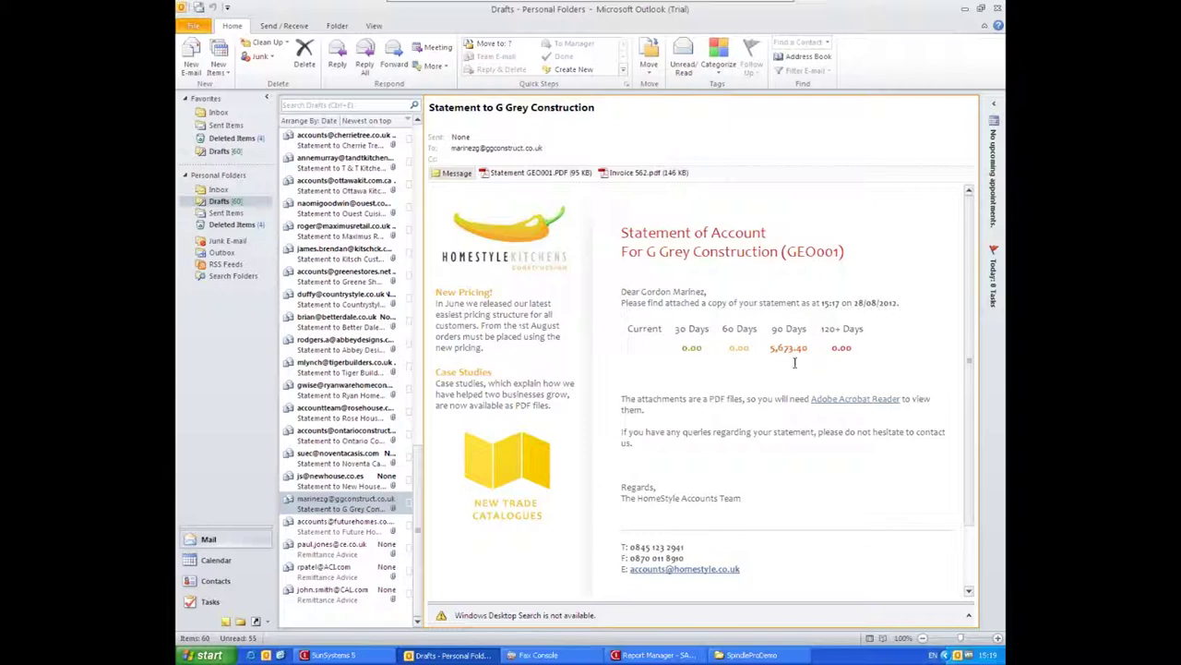
double_click(522, 178)
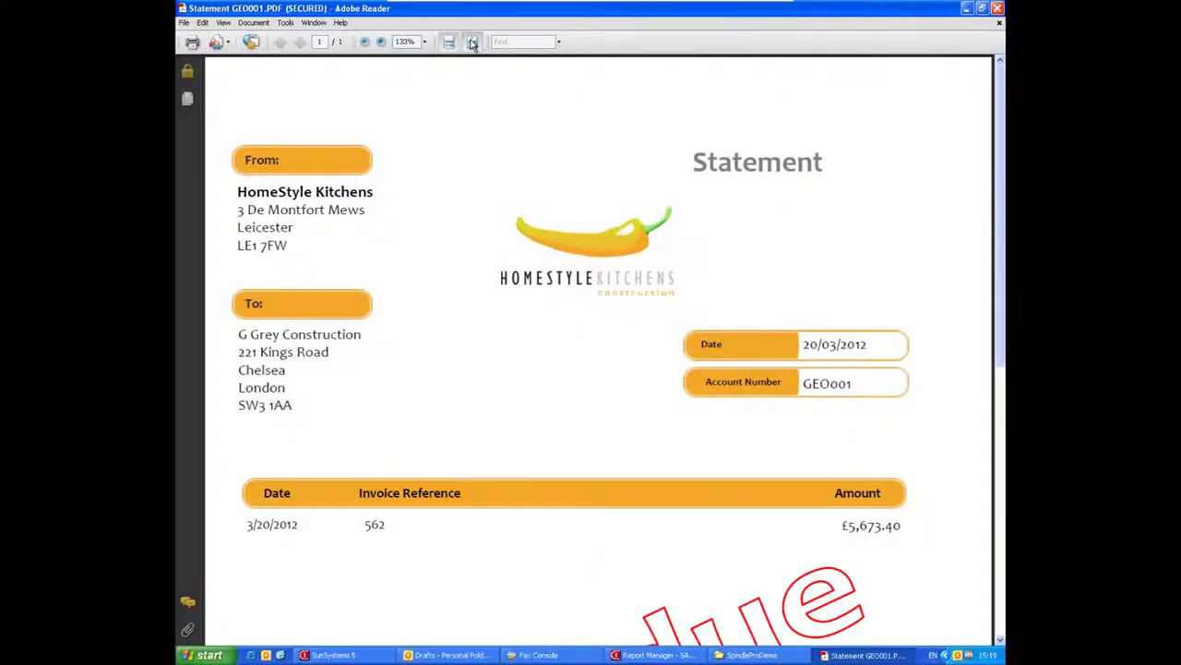
Fit the G Grey statement page in view, decline the reader update, then close it.
left_click(471, 42)
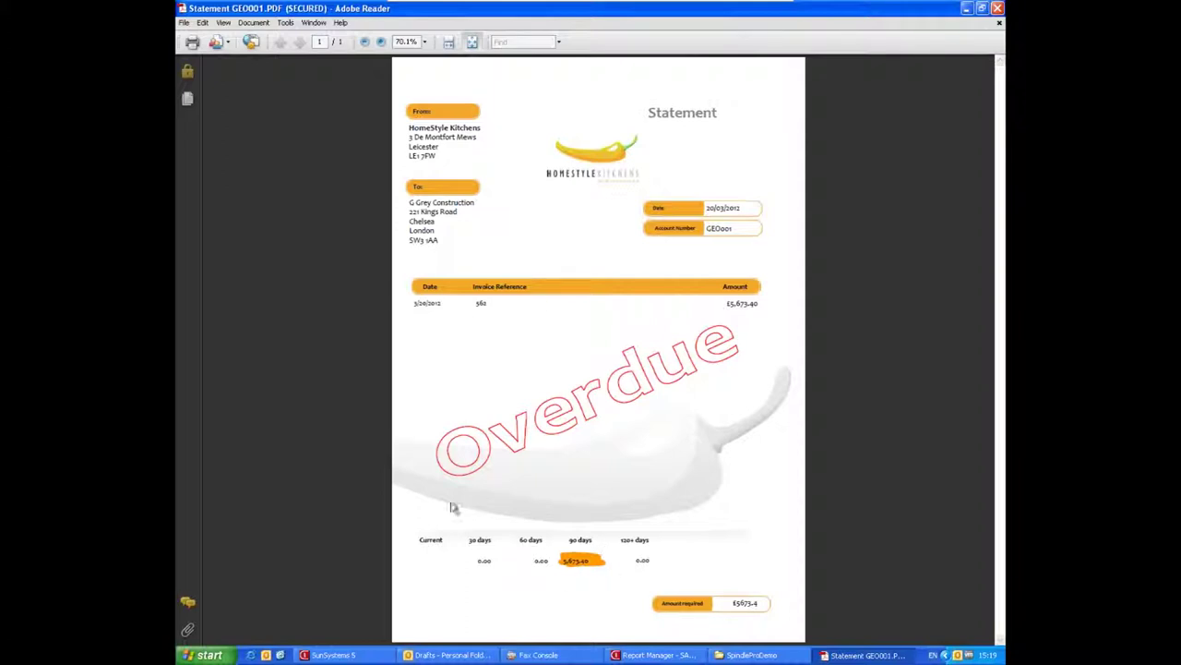
left_click(701, 376)
left_click(997, 7)
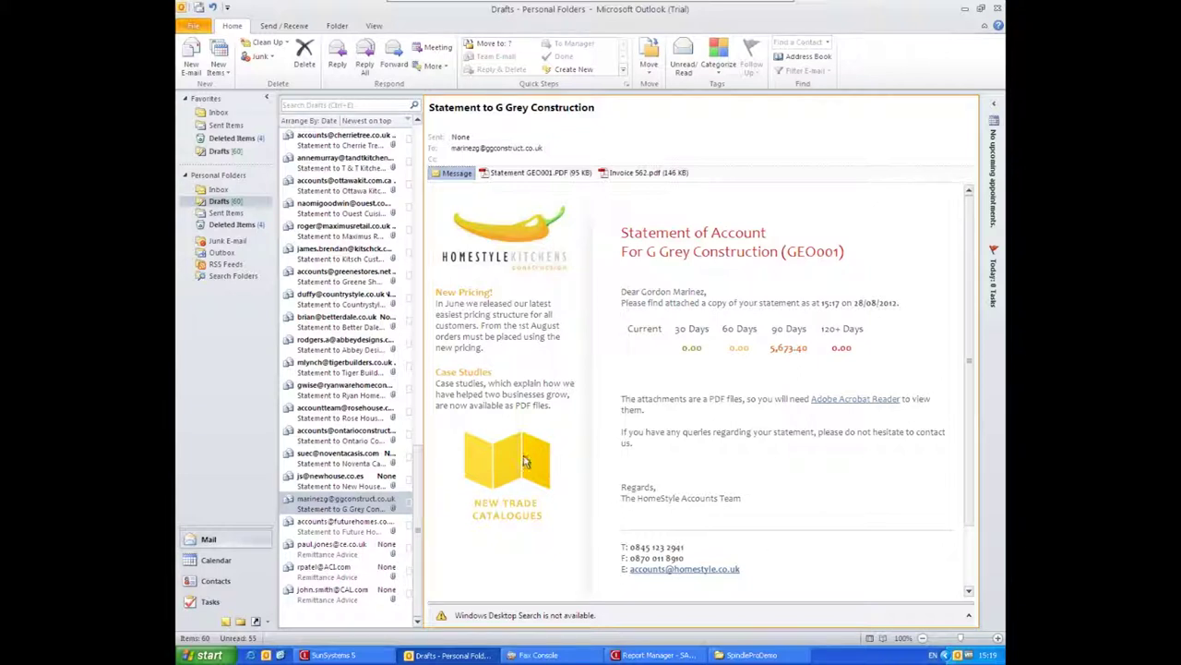
Preview the Rose House, Better Dale, New Houseware, Ottawa and Sommerhill drafts; open Statement SOM001.PDF.
left_click(369, 416)
left_click(347, 325)
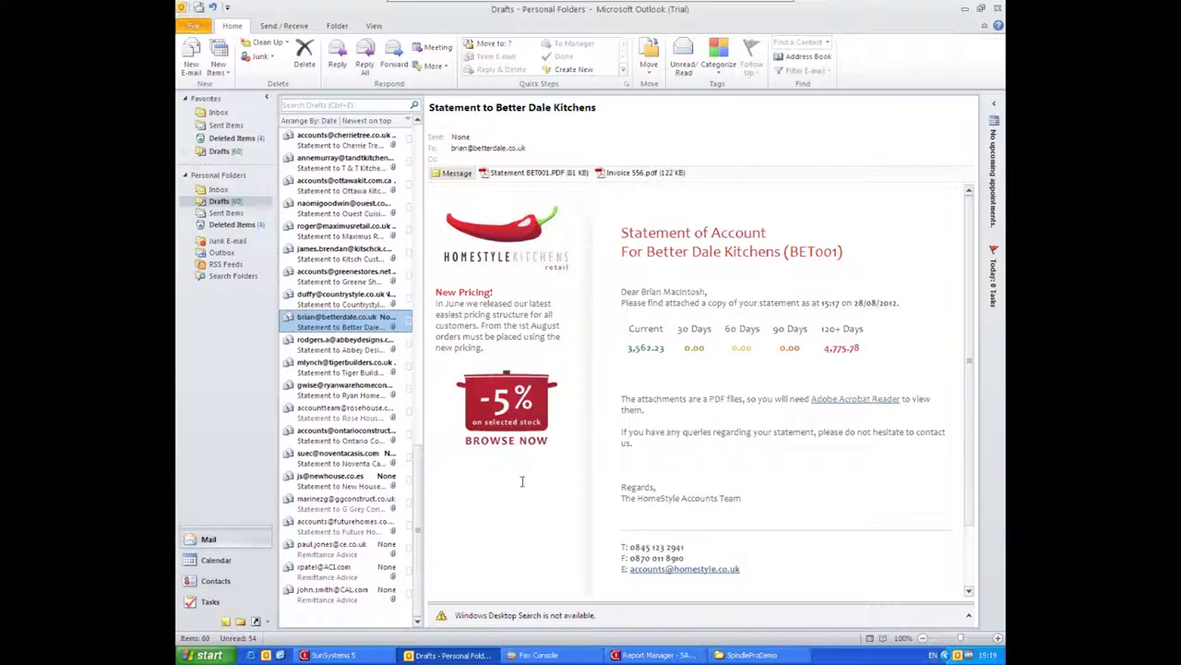
left_click(336, 479)
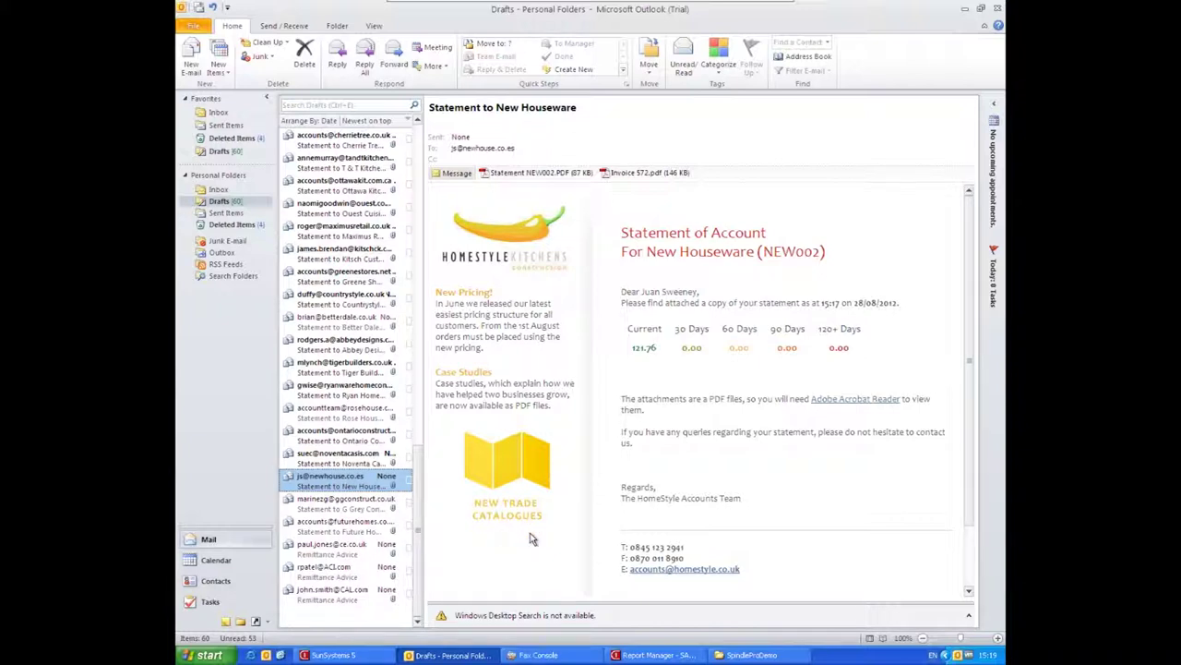
left_click(345, 186)
scroll(358, 313, "up", 4)
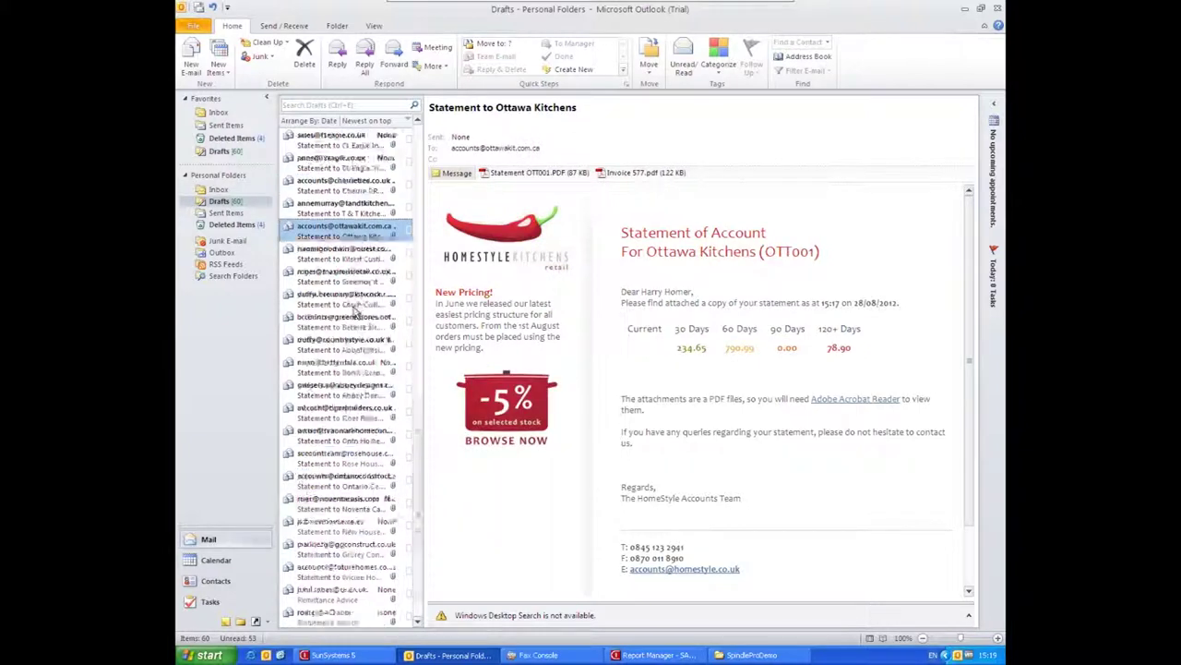
left_click(345, 299)
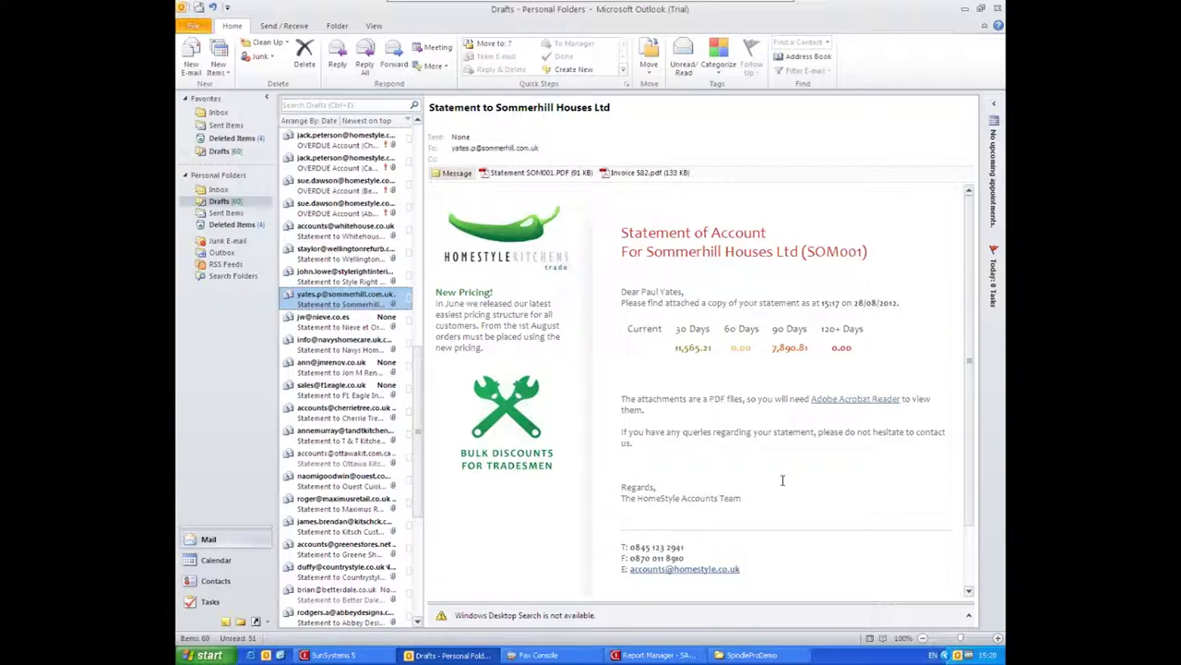
double_click(516, 173)
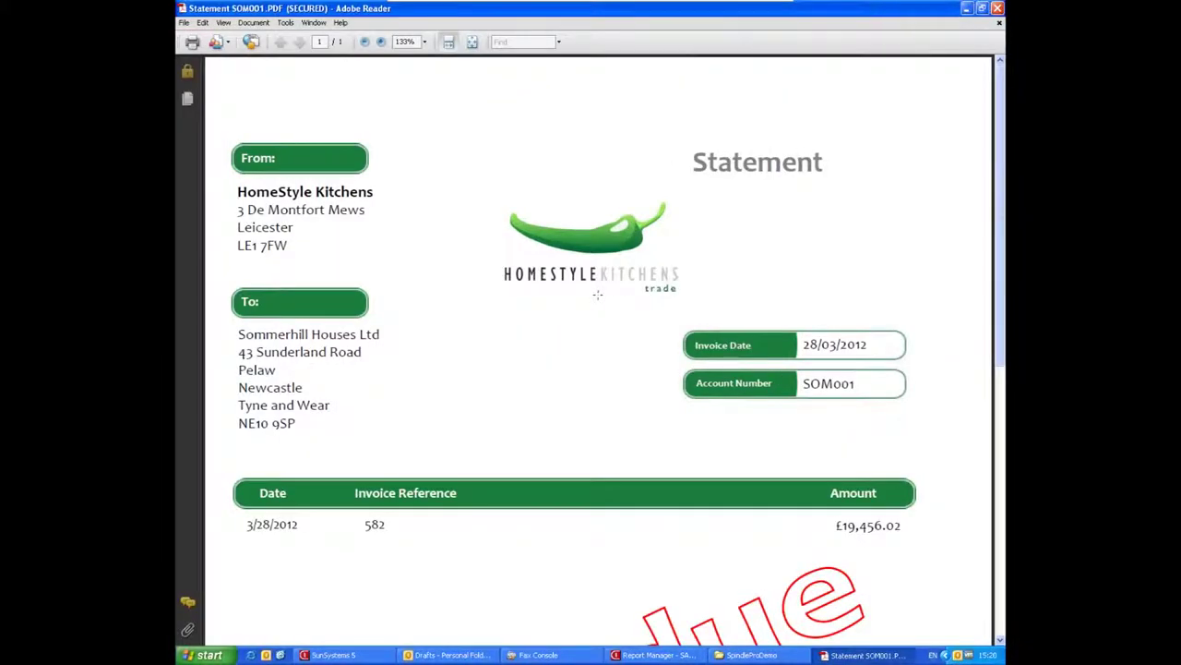
Scroll to the Sommerhill statement's ageing and £19,456.02 amount required, then close it.
scroll(598, 295, "down", 8)
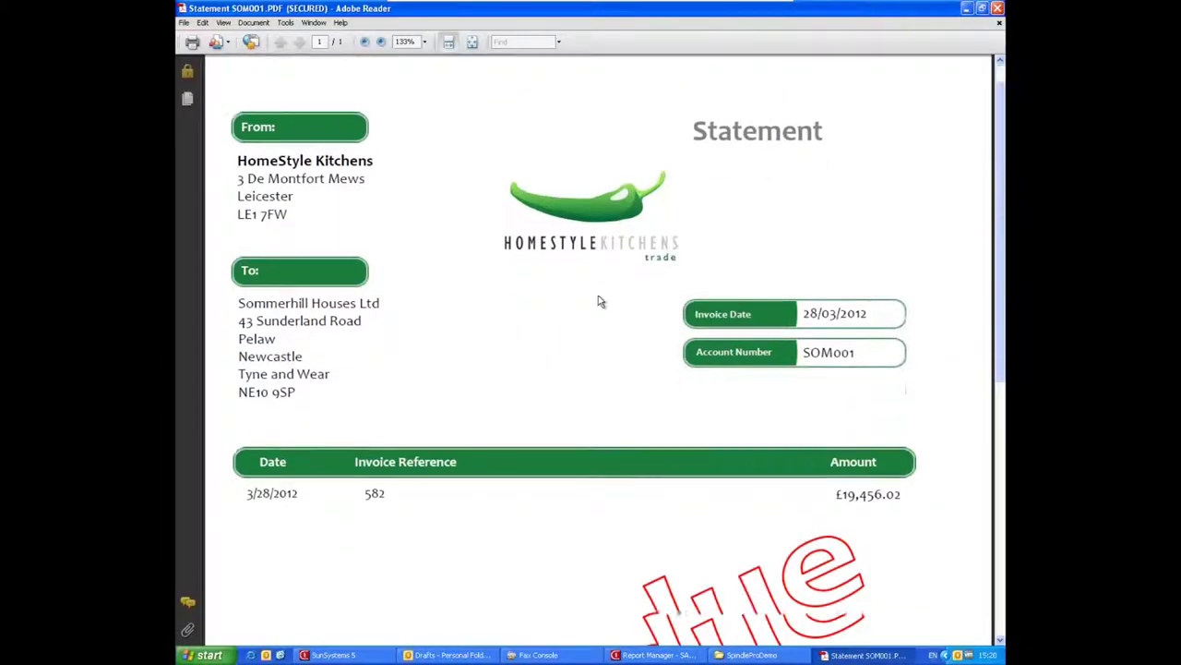
scroll(877, 301, "down", 3)
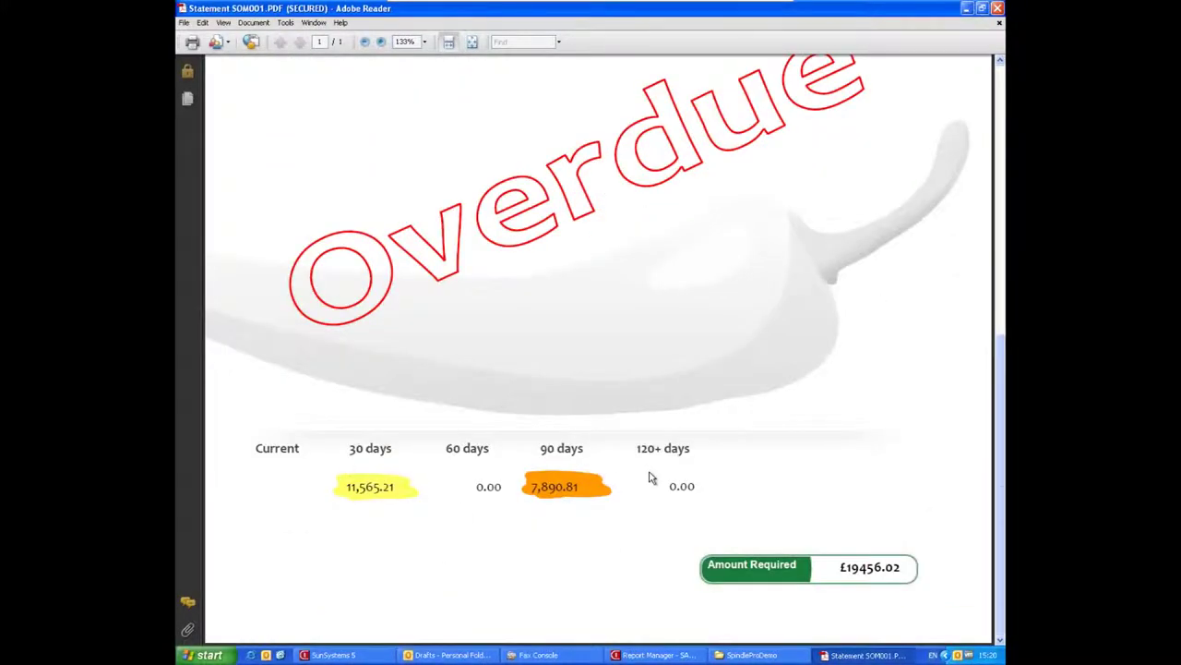
left_click(997, 8)
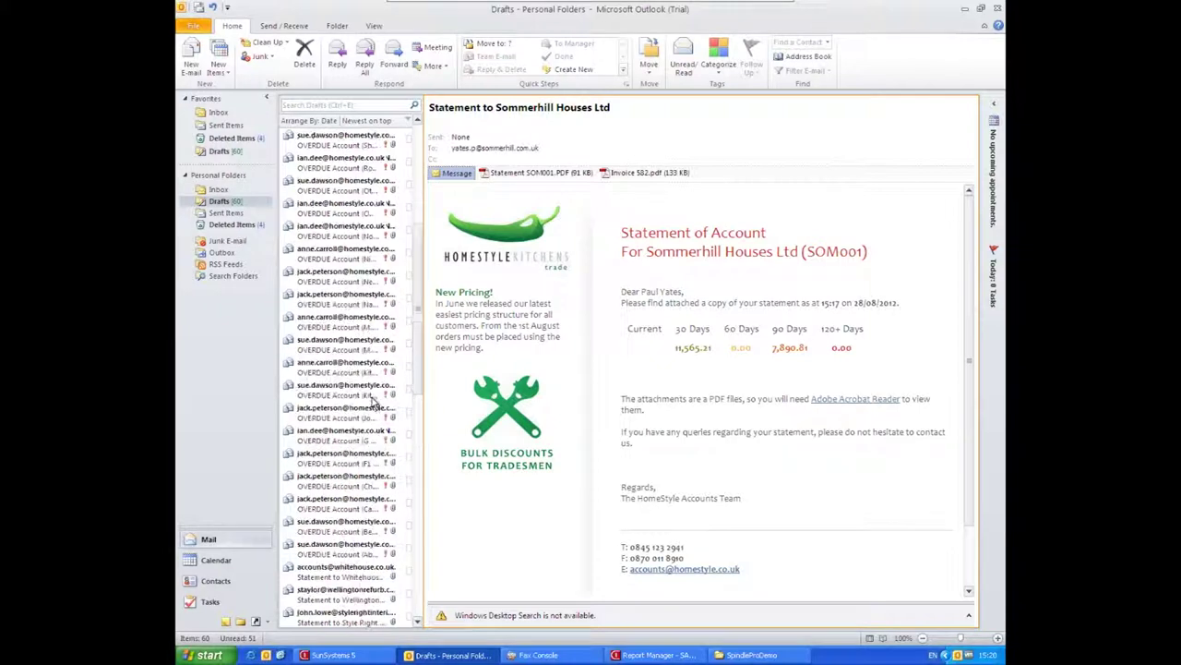
Select the Abbey Designs Ltd OVERDUE Account draft and open its overdue statement attachment.
scroll(374, 401, "up", 4)
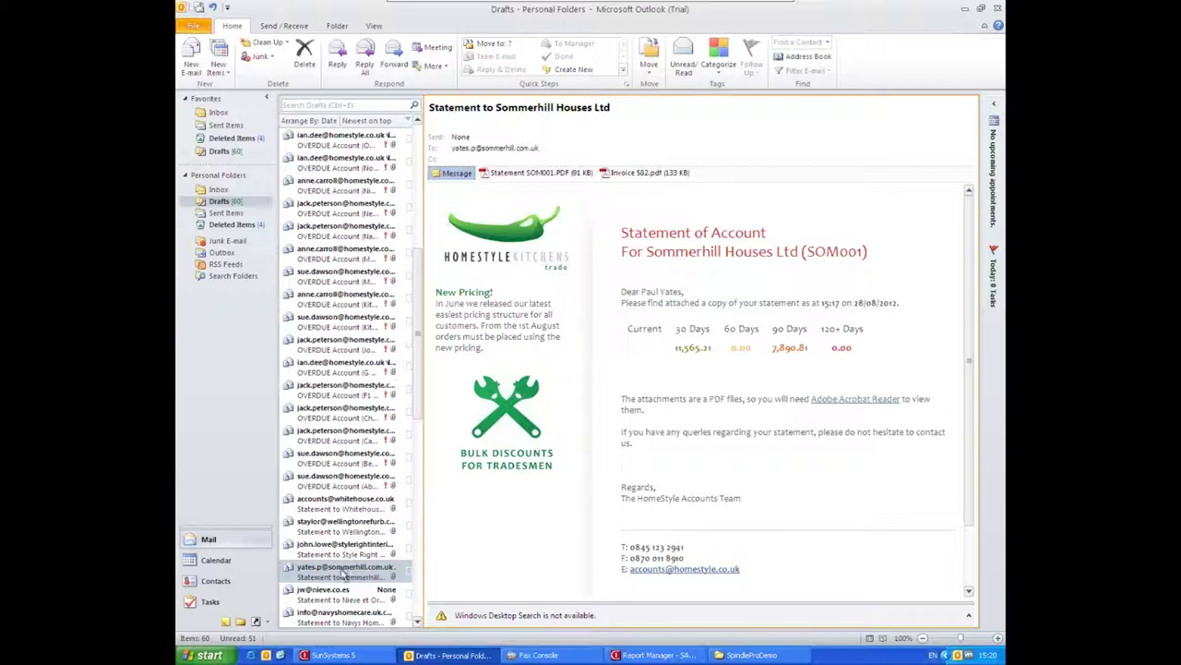
left_click(359, 482)
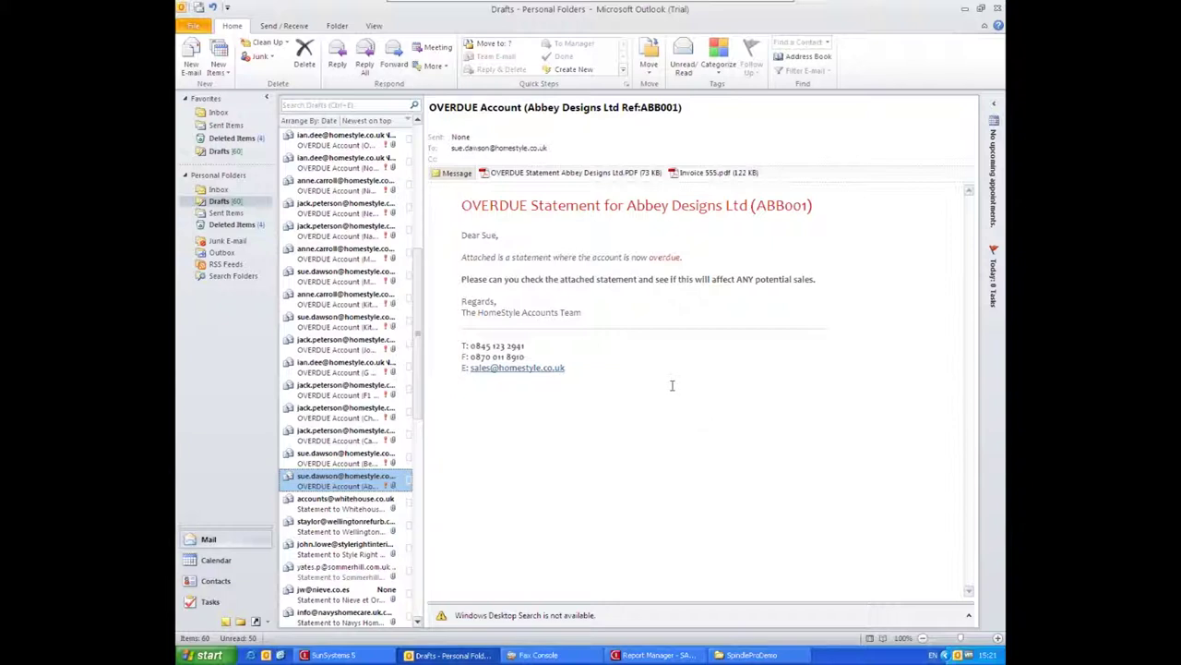
double_click(547, 180)
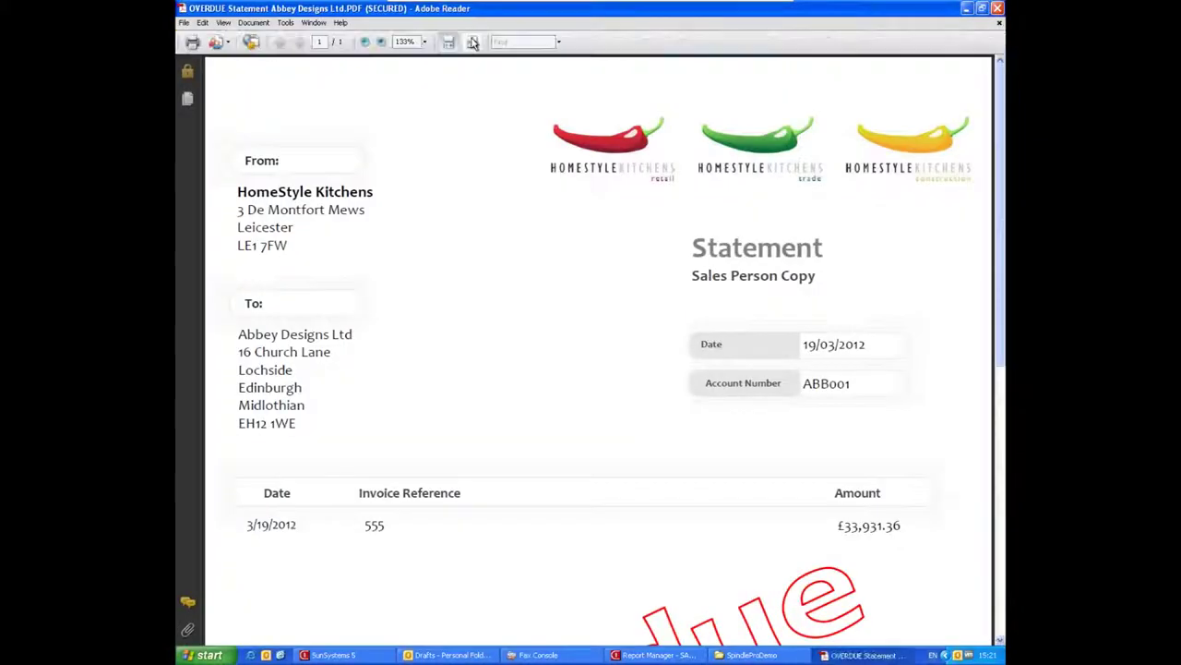
View the whole Abbey Designs overdue statement page, then close it.
left_click(473, 42)
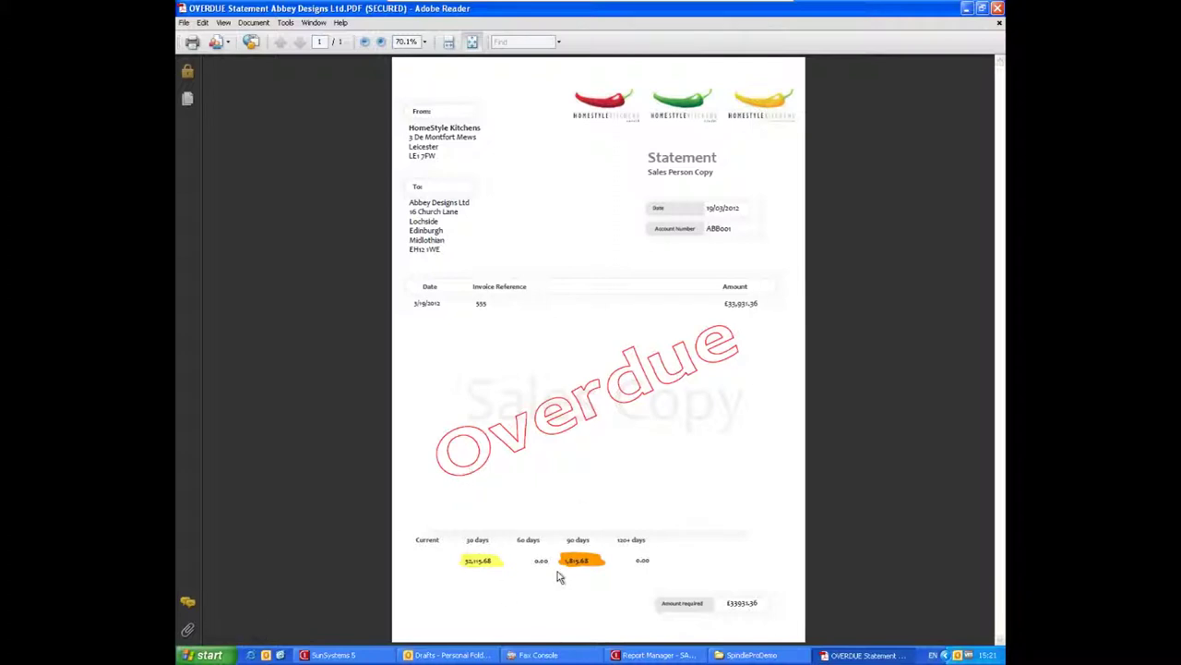
left_click(997, 9)
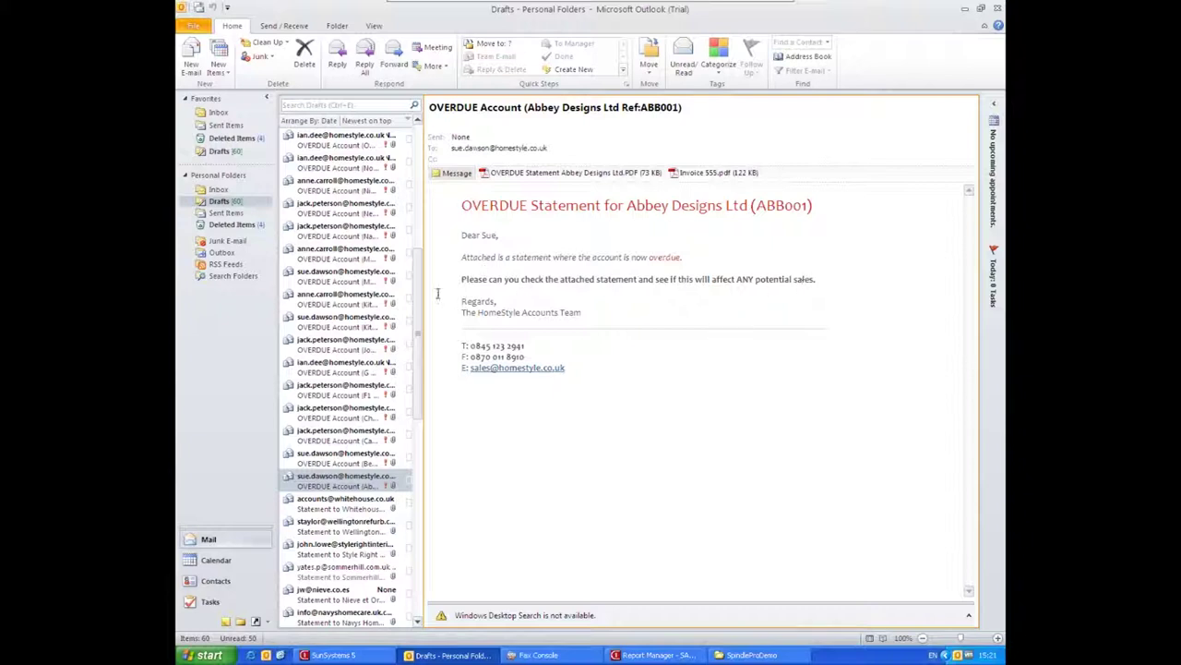
Minimize Outlook and bring up the Fax Console listing 12 pending faxes.
scroll(395, 335, "up", 4)
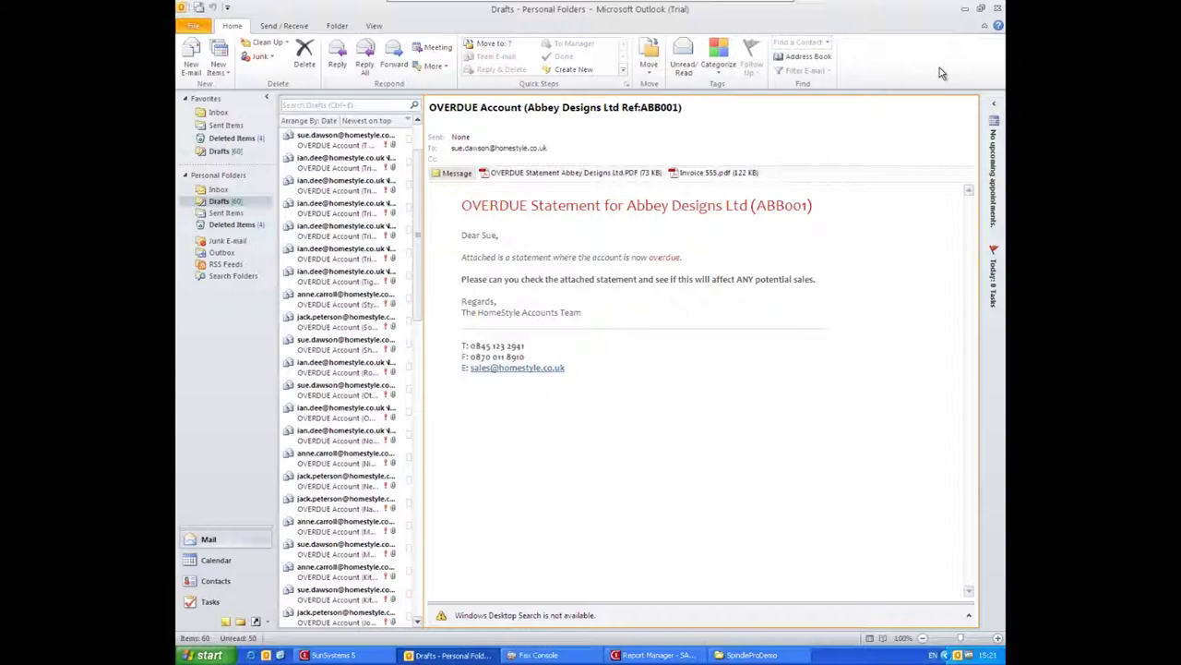
left_click(964, 9)
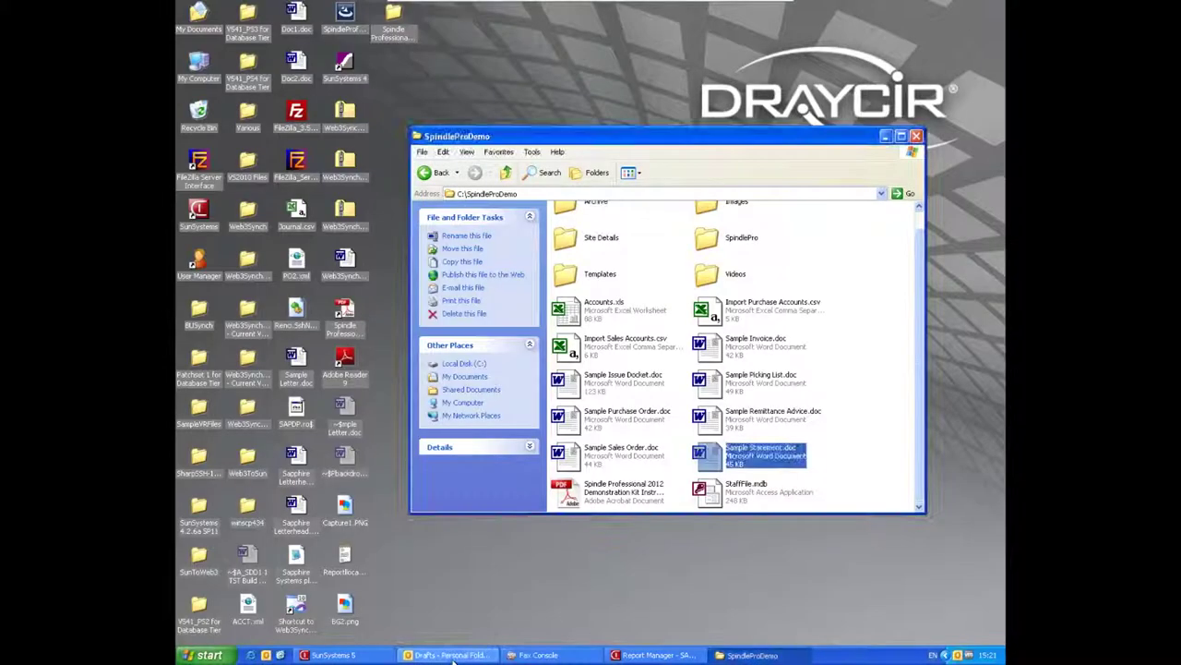
left_click(540, 655)
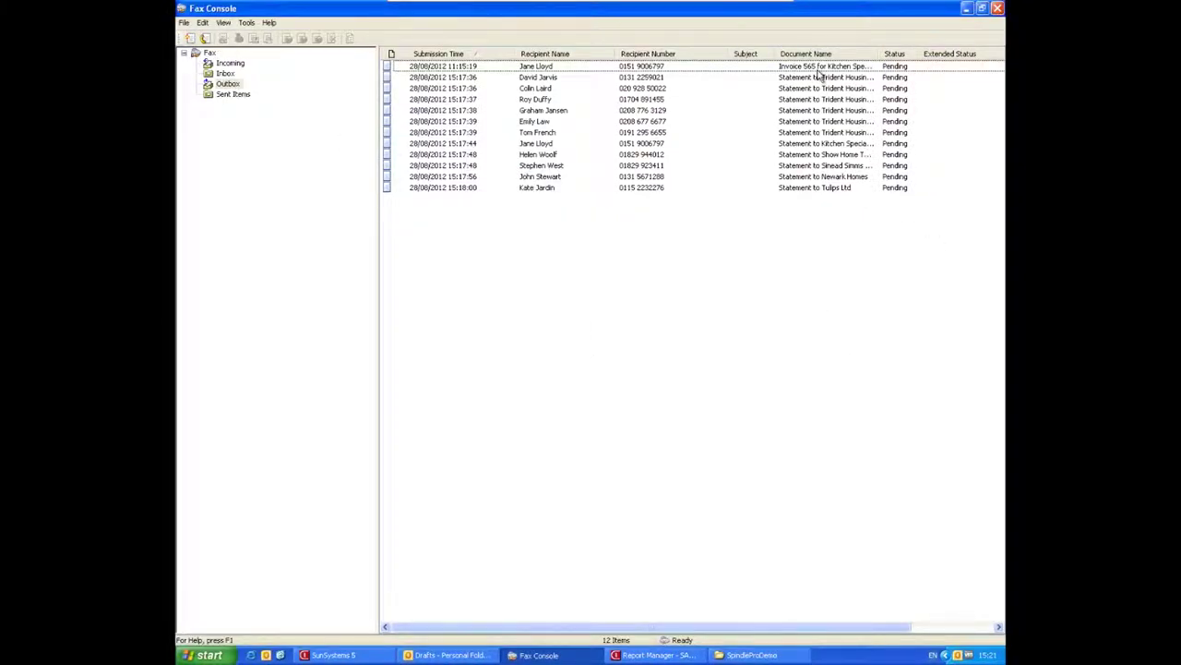
Preview the Tulips Ltd statement fax full-screen, close it, and minimise Fax Console.
double_click(498, 190)
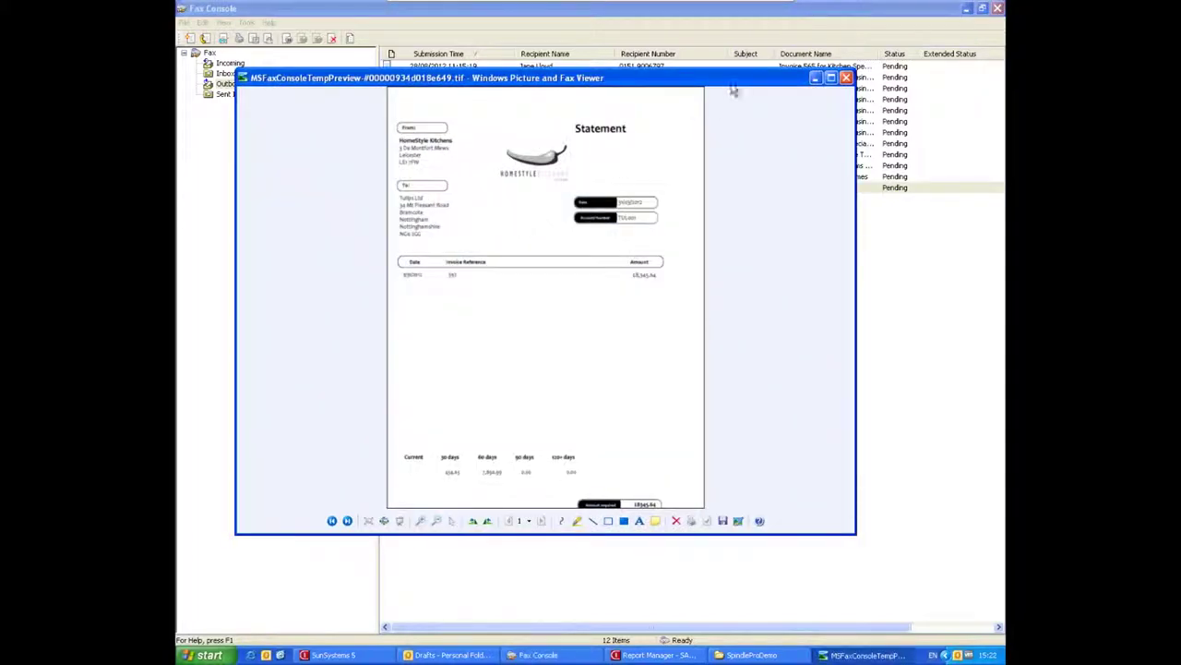
double_click(734, 83)
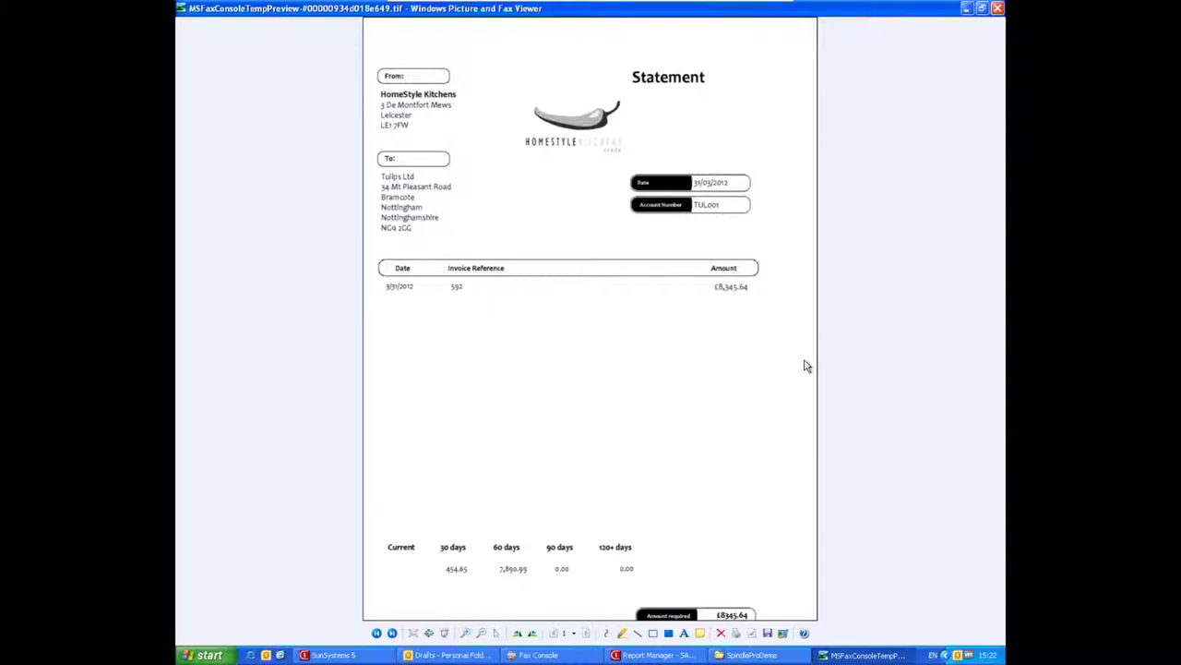
left_click(997, 9)
left_click(967, 8)
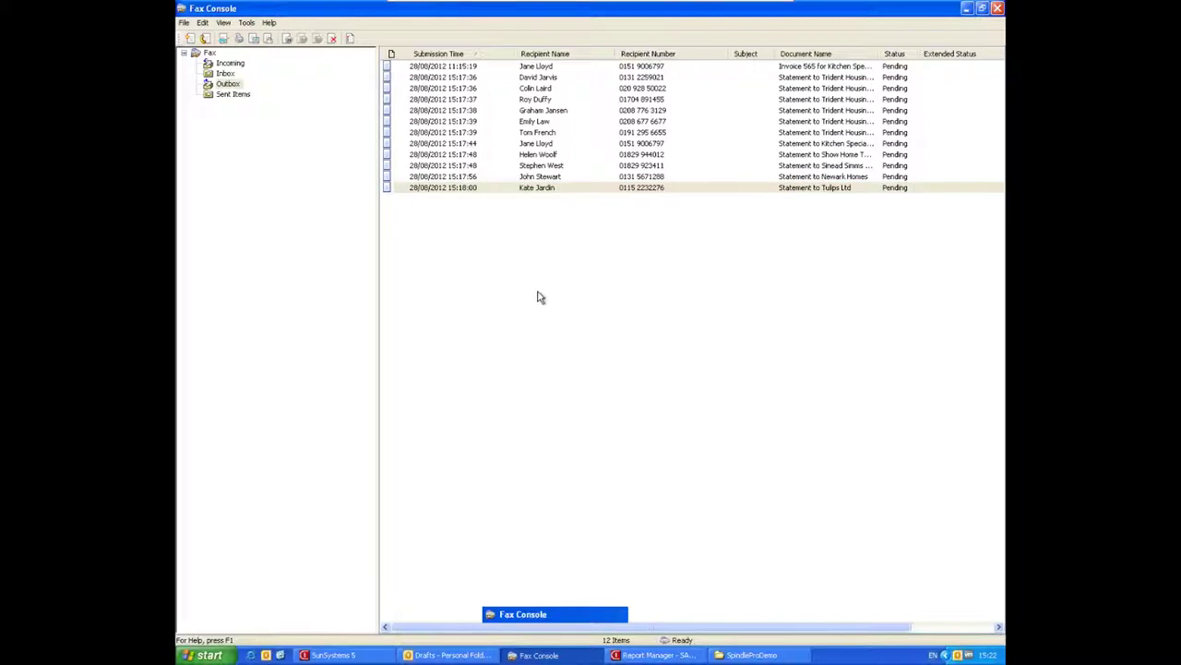
left_click(866, 378)
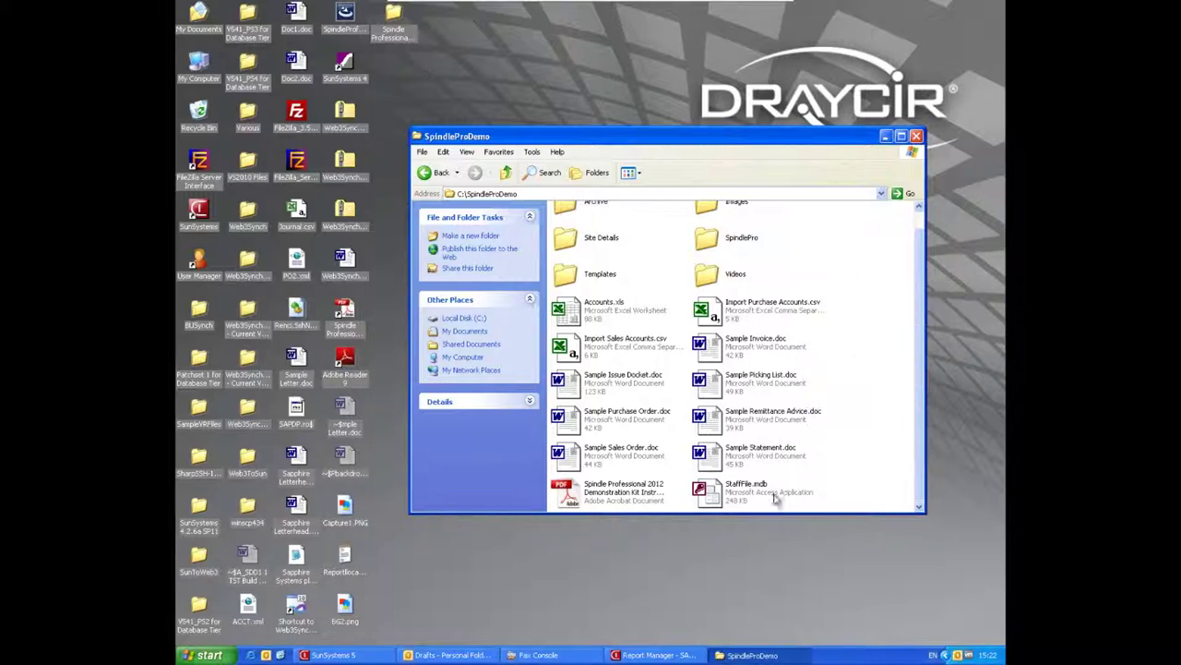
Merge all records of the Sample Purchase Order and print them to Spindle Pro.
left_click(572, 420)
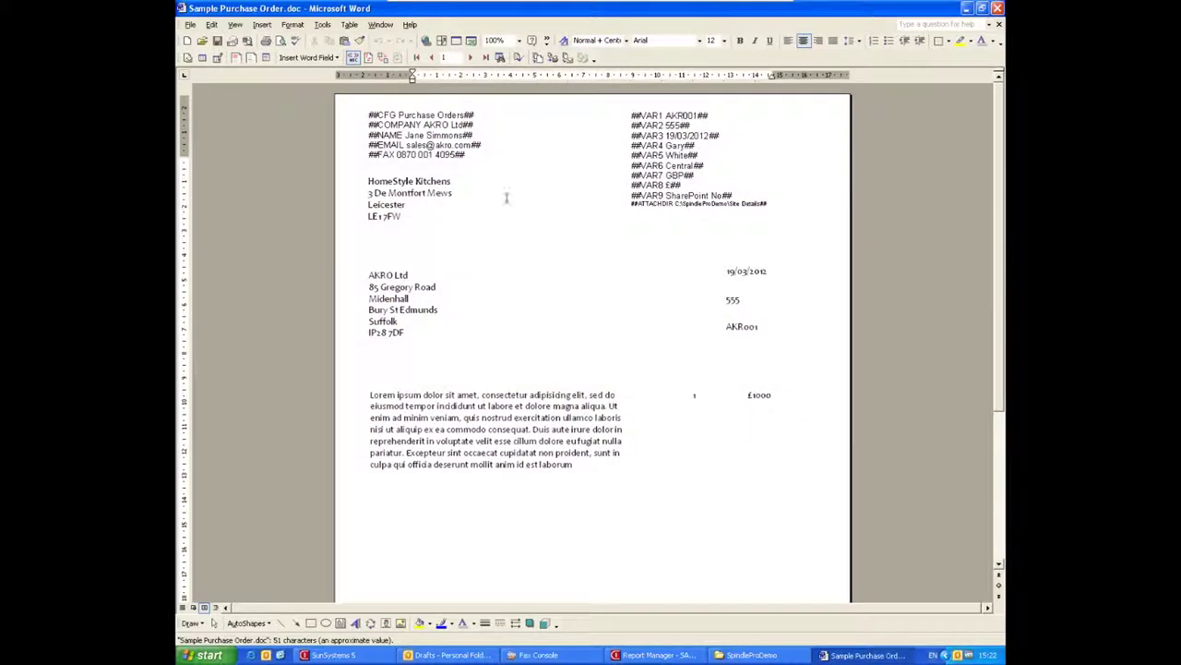
left_click(552, 58)
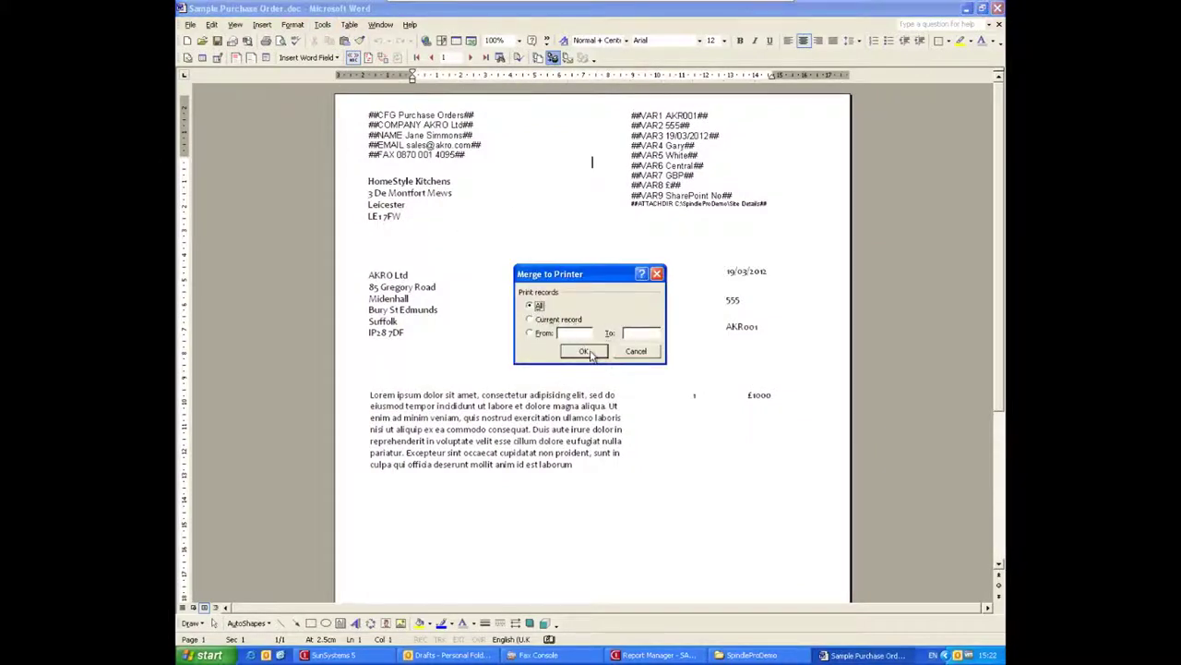
left_click(583, 352)
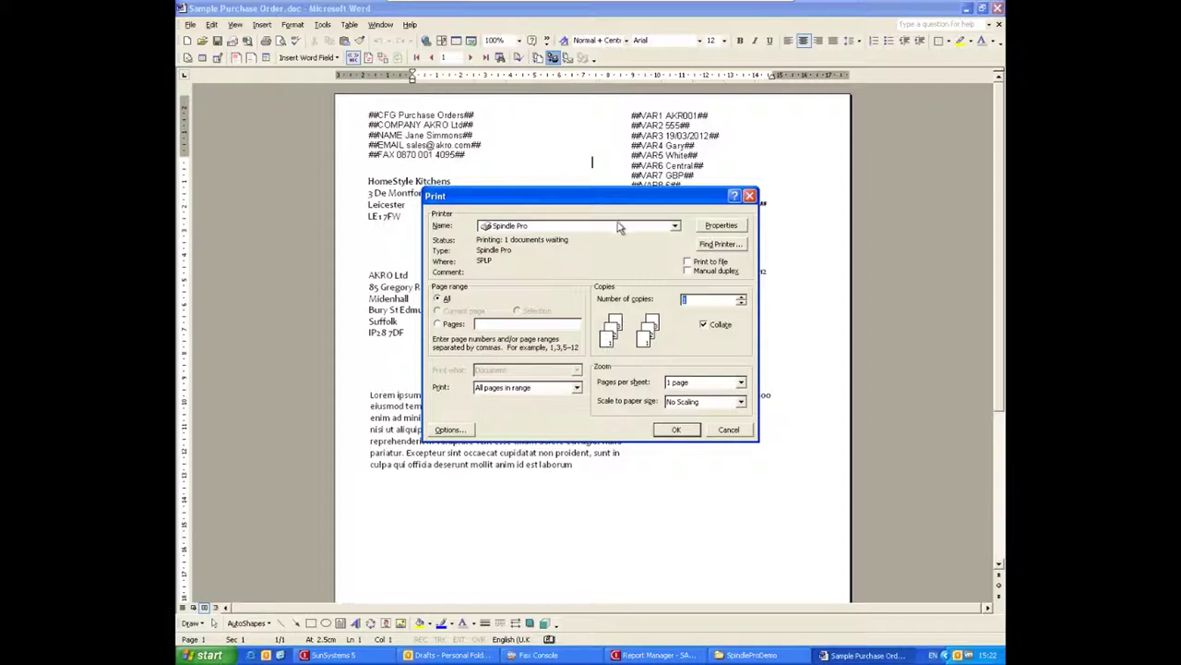
left_click(618, 227)
left_click(540, 238)
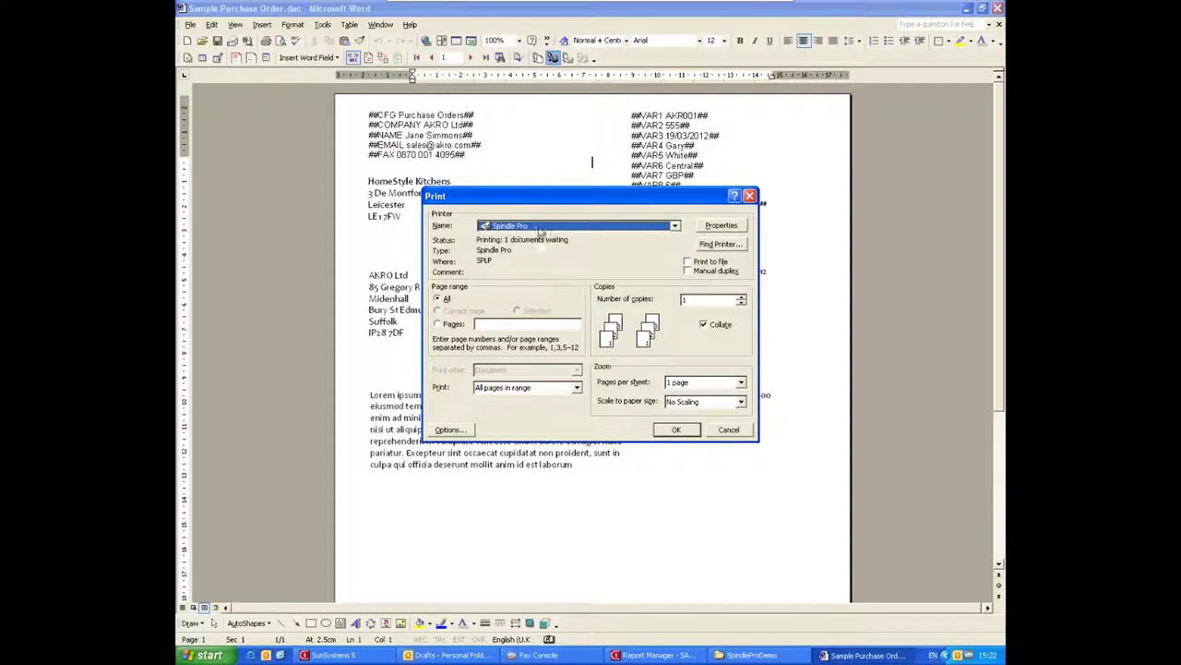
left_click(677, 429)
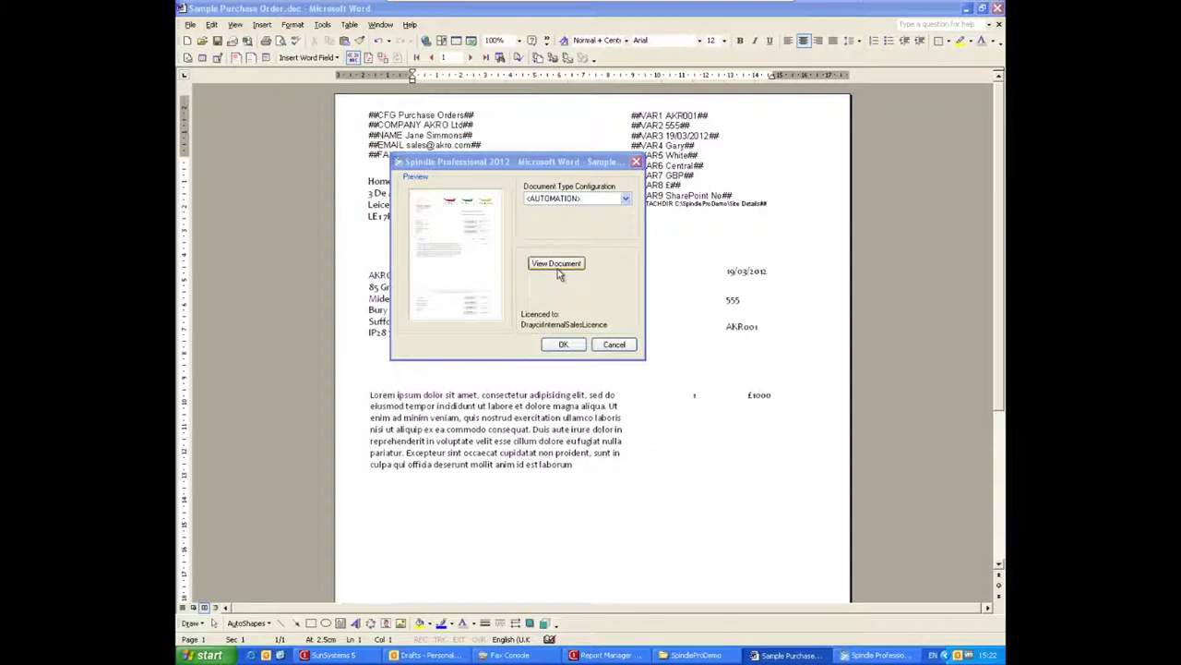
Process the purchase order with the <AUTOMATION> document type configuration and bring up Outlook Drafts.
left_click(631, 201)
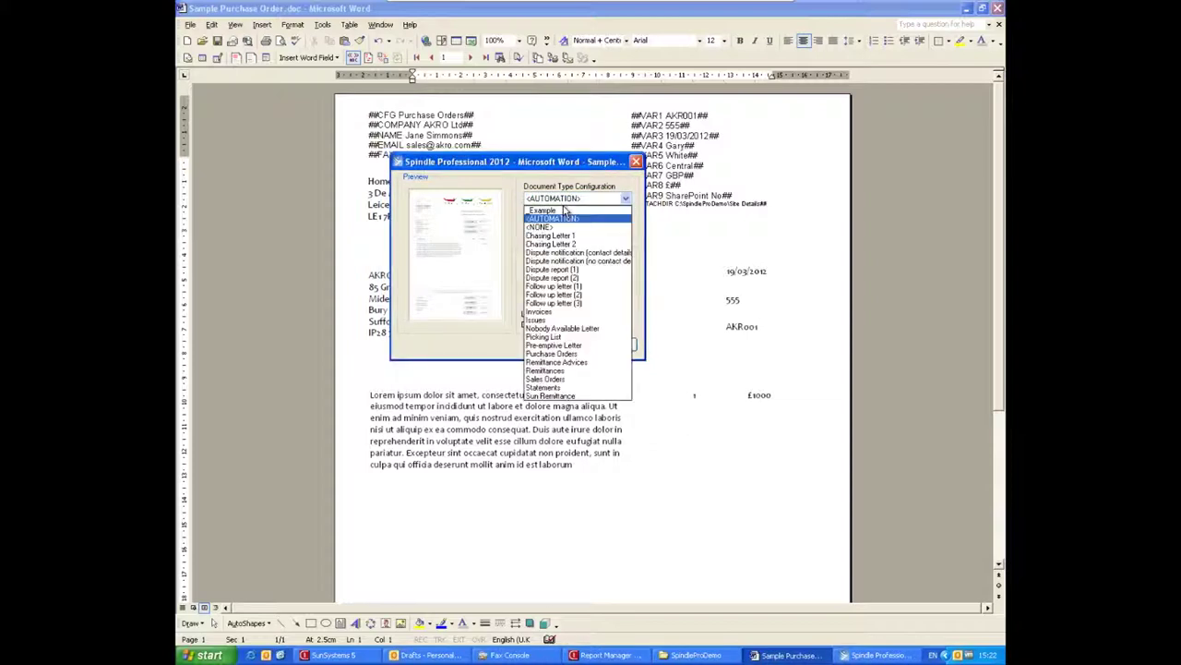
left_click(572, 214)
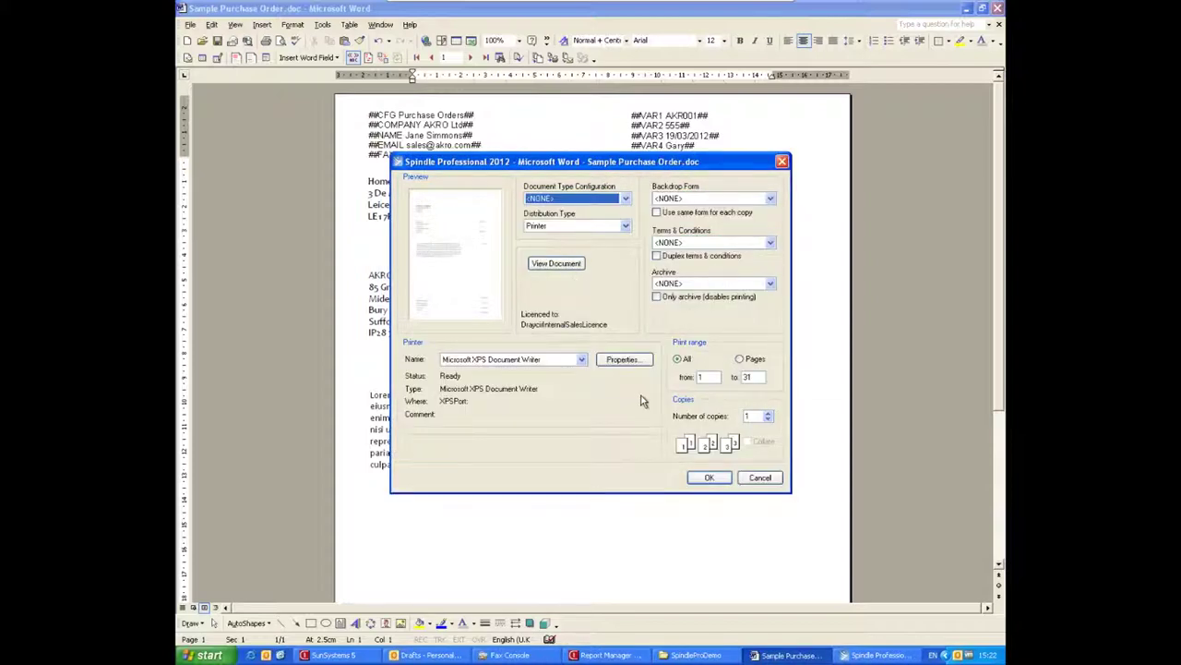
left_click(626, 198)
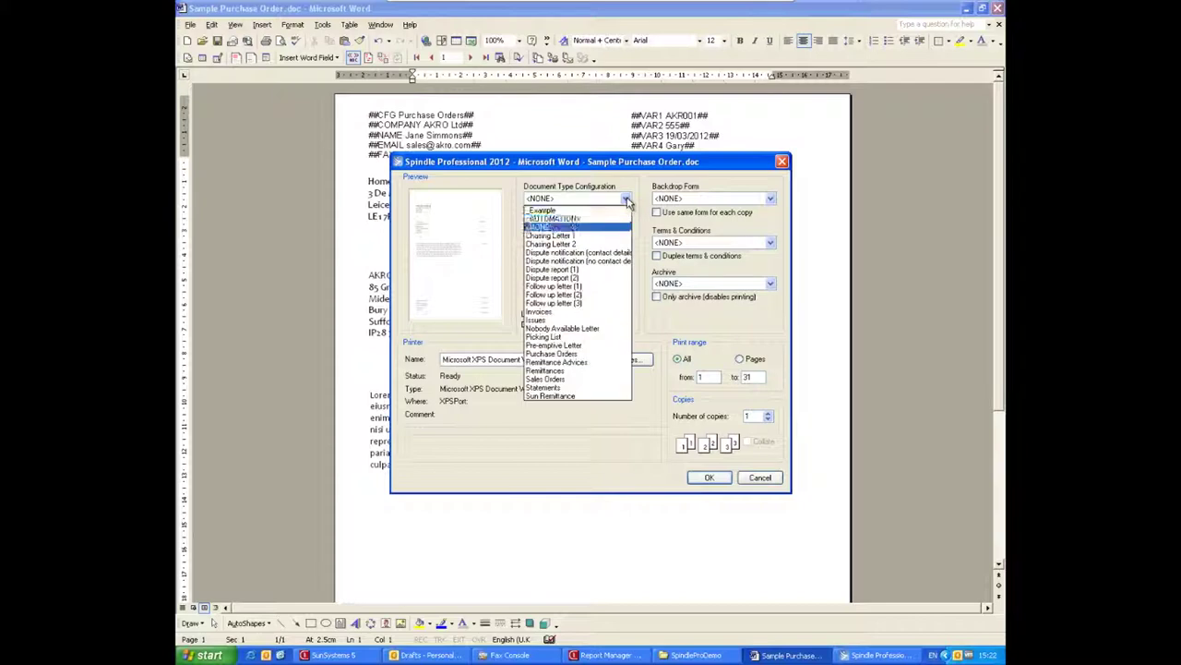
left_click(542, 221)
left_click(565, 349)
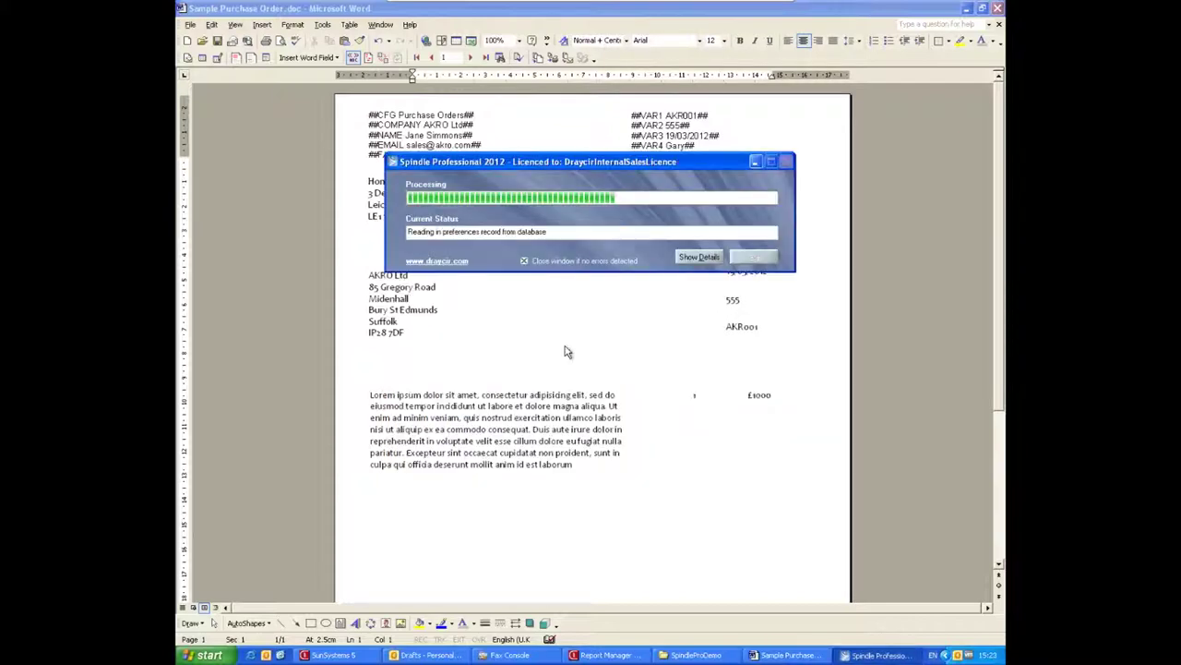
left_click(427, 654)
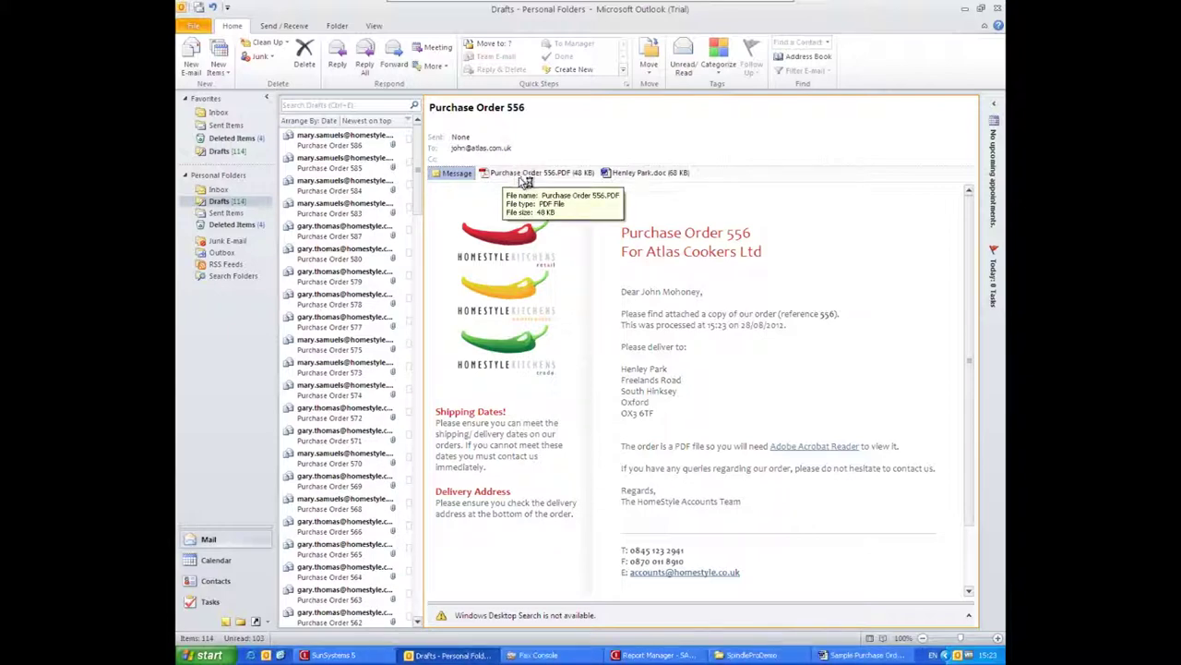
Review and close the Purchase Order 556.PDF attachment, then open the Henley Park.doc attachment.
double_click(522, 174)
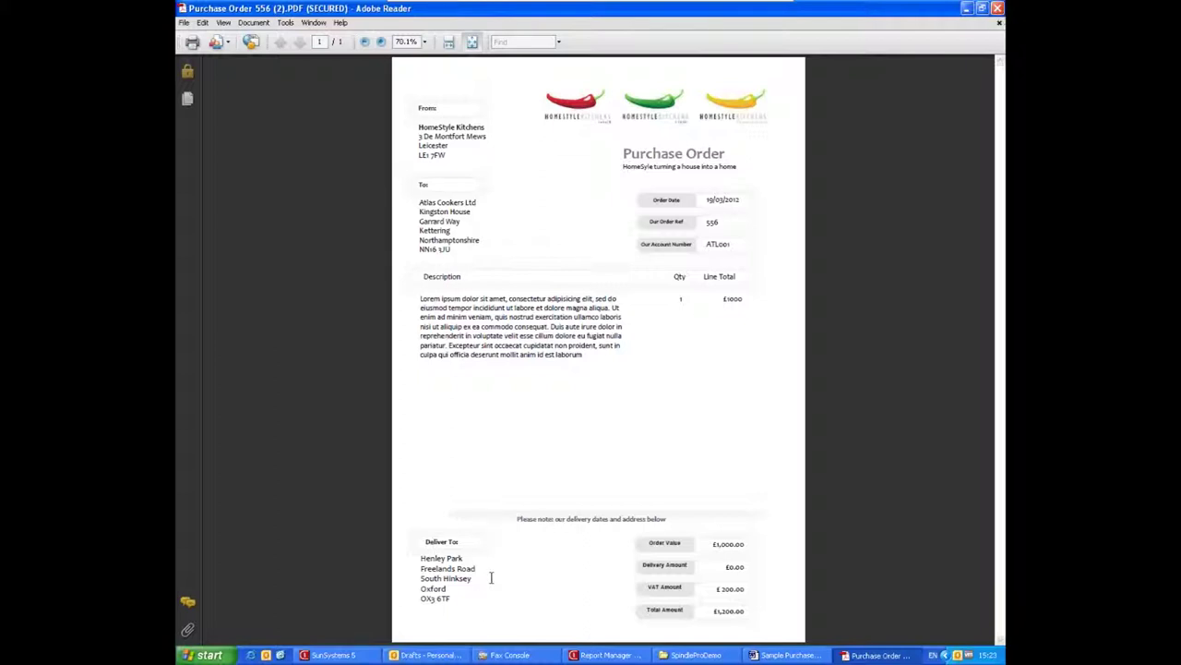
left_click(998, 8)
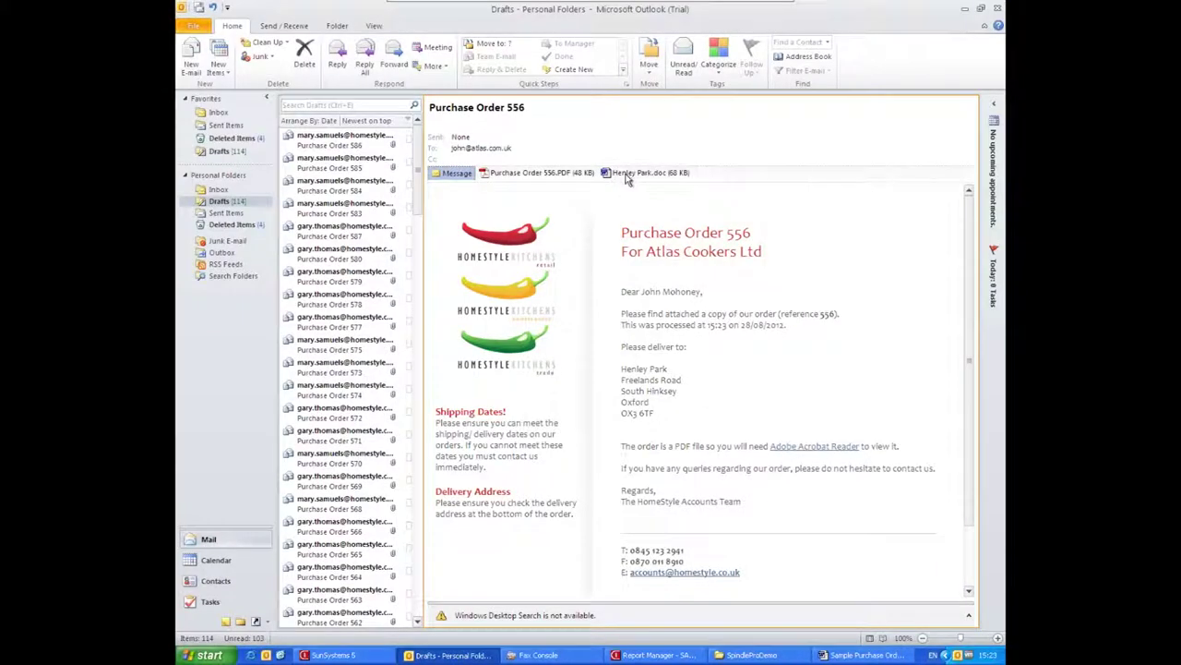
double_click(646, 172)
Read through Henley Park.doc, then close it and Sample Purchase Order.doc without saving.
left_click(529, 360)
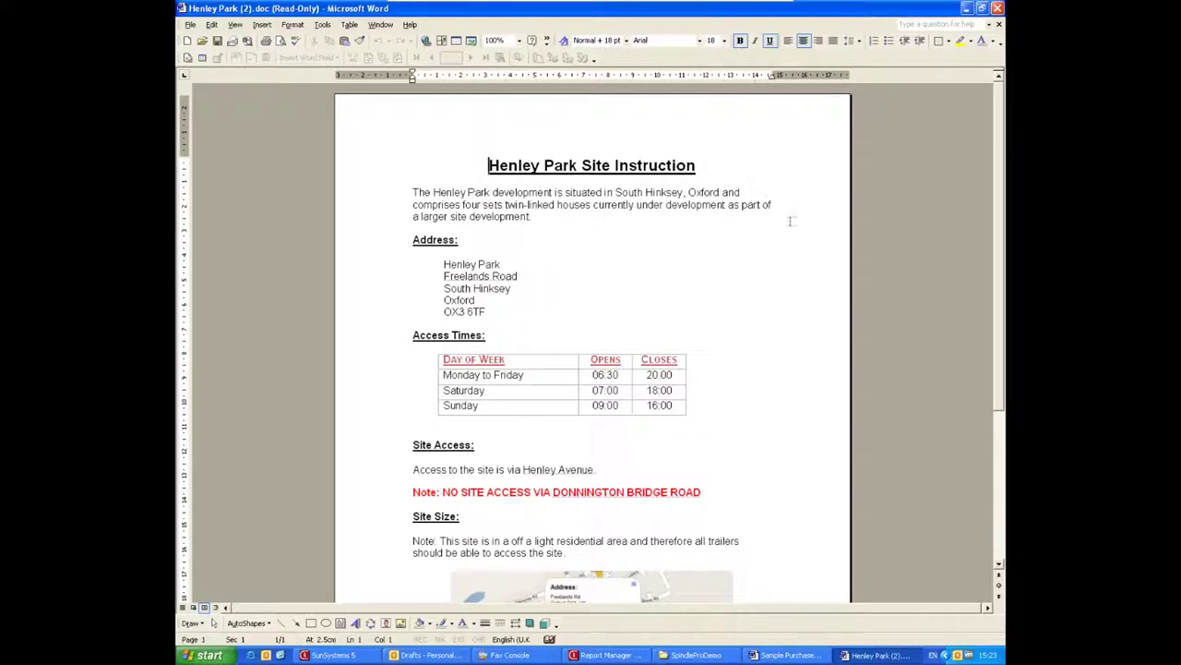
scroll(788, 269, "down", 1)
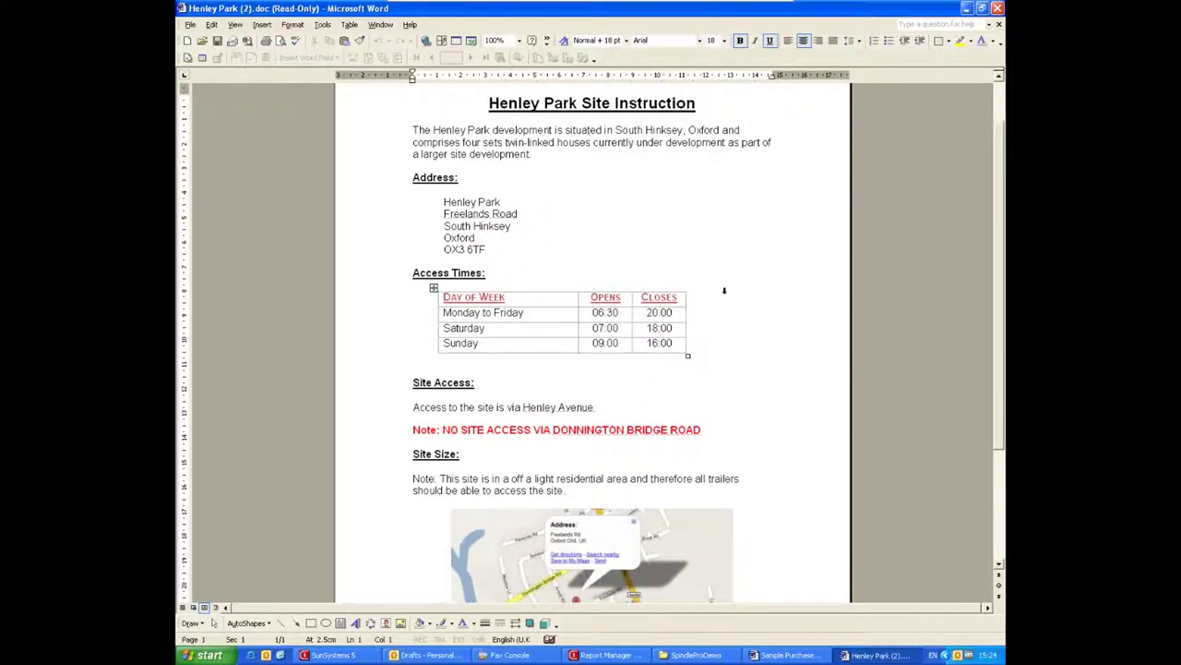
scroll(676, 305, "down", 3)
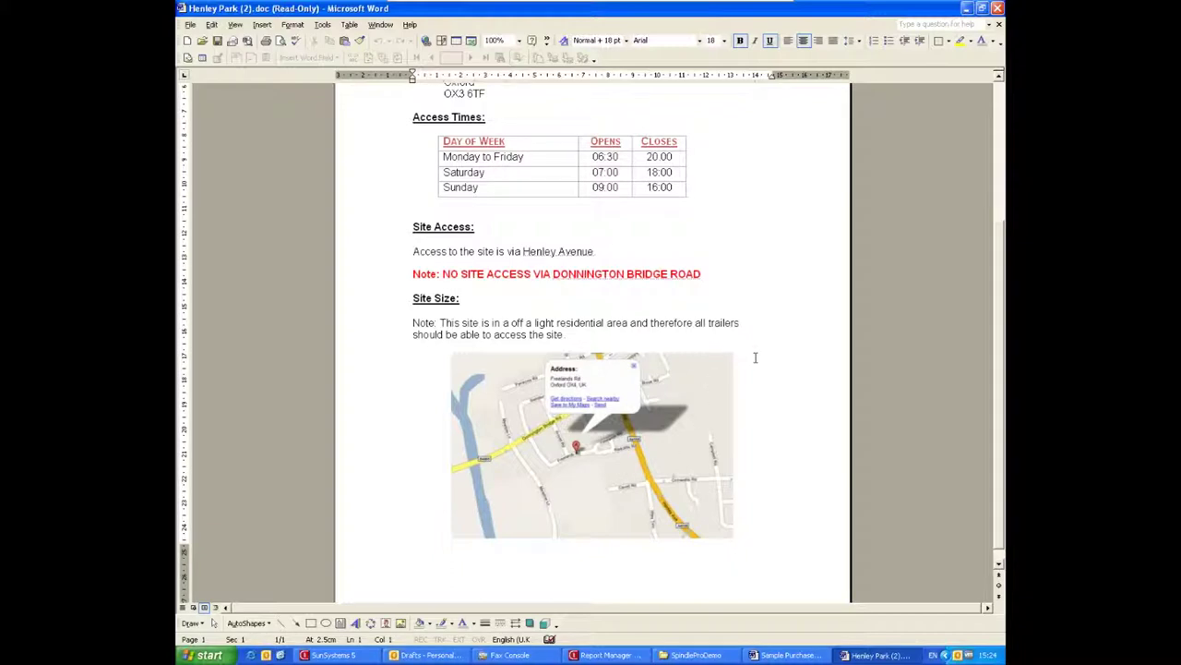
scroll(759, 357, "up", 5)
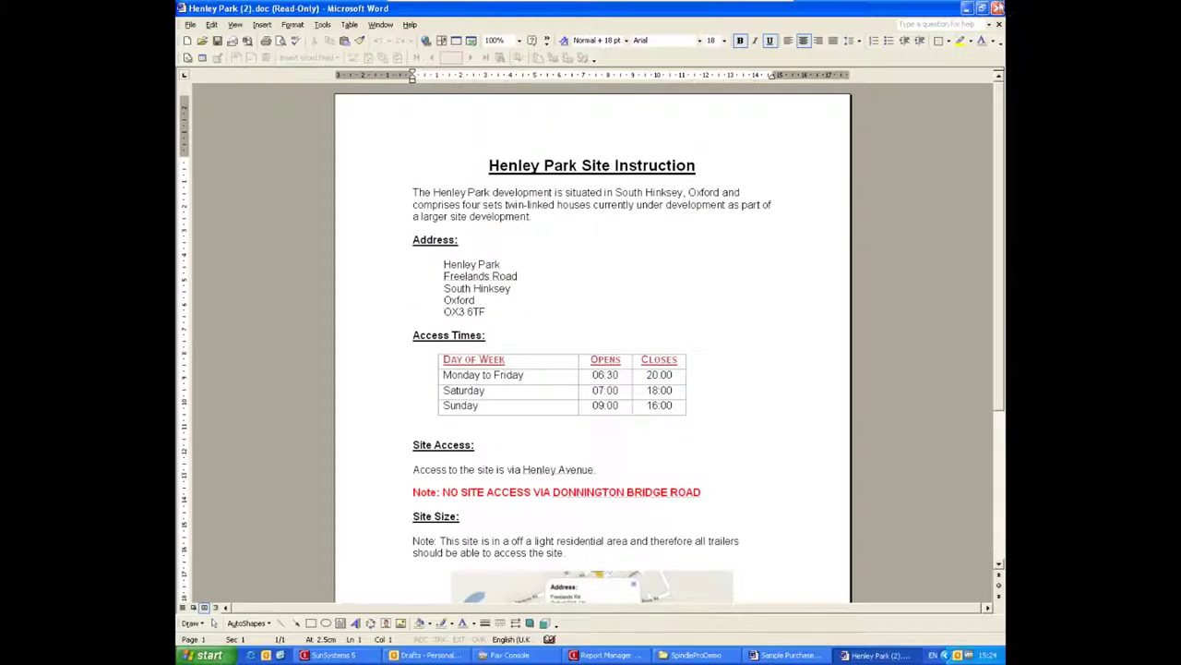
left_click(999, 9)
left_click(999, 8)
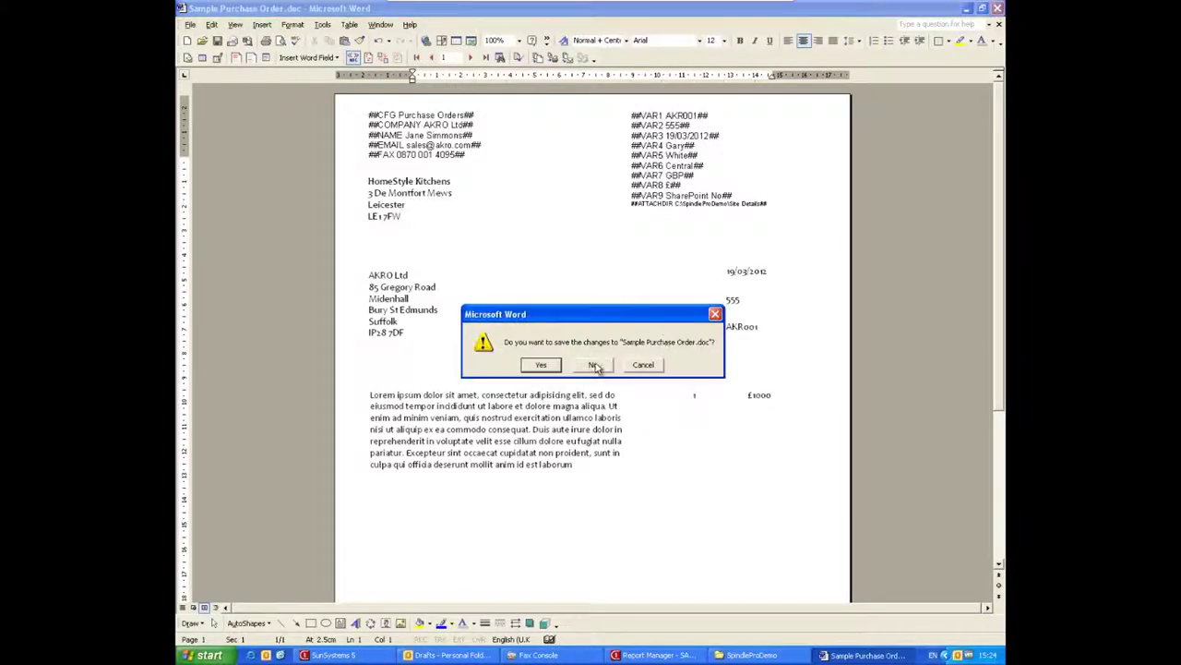
left_click(596, 369)
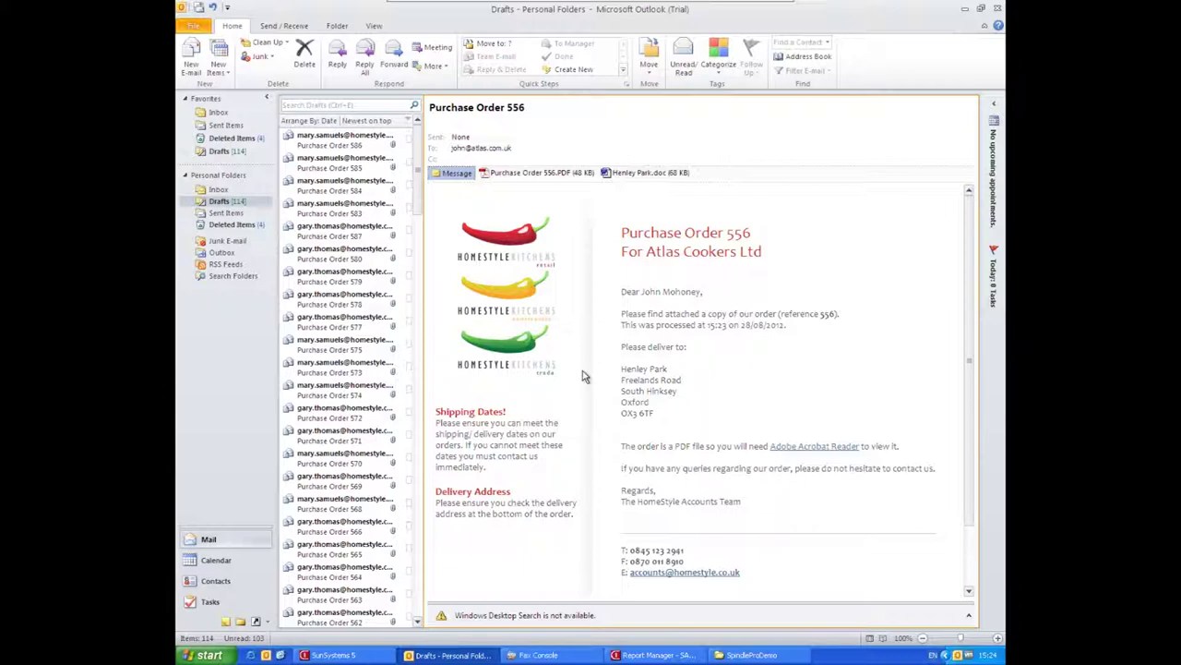
Preview and close the Purchase Order 570 fax, then minimise Fax Console and Outlook.
left_click(552, 654)
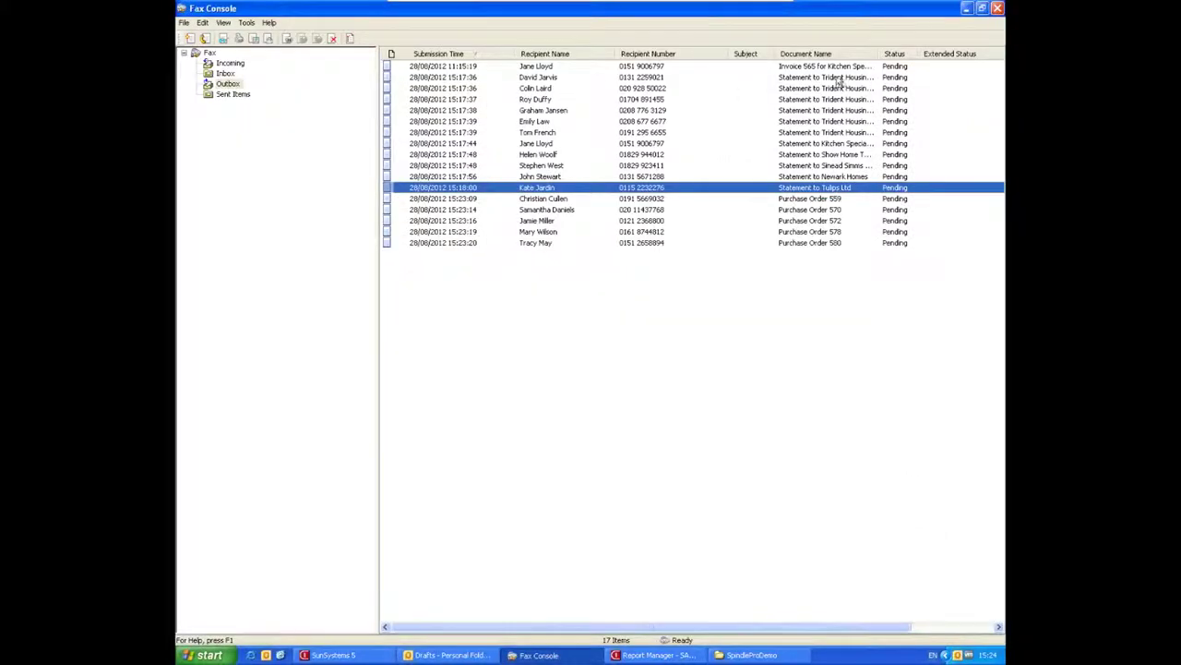
left_click(814, 66)
left_click(610, 198)
left_click(567, 211)
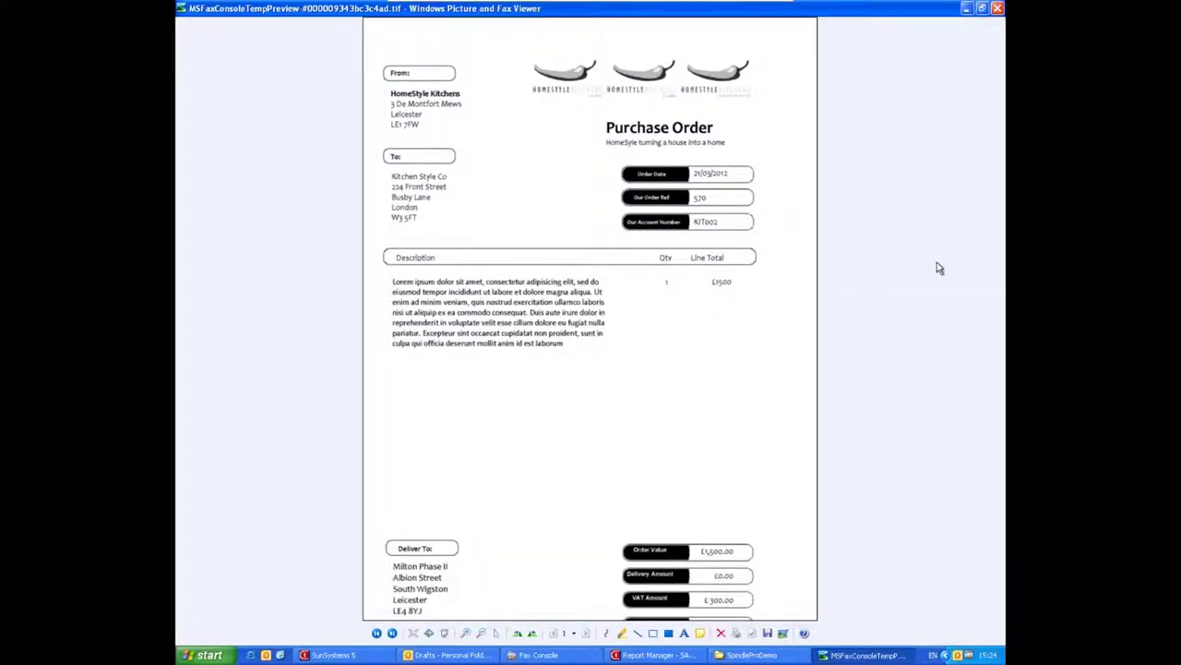
left_click(998, 8)
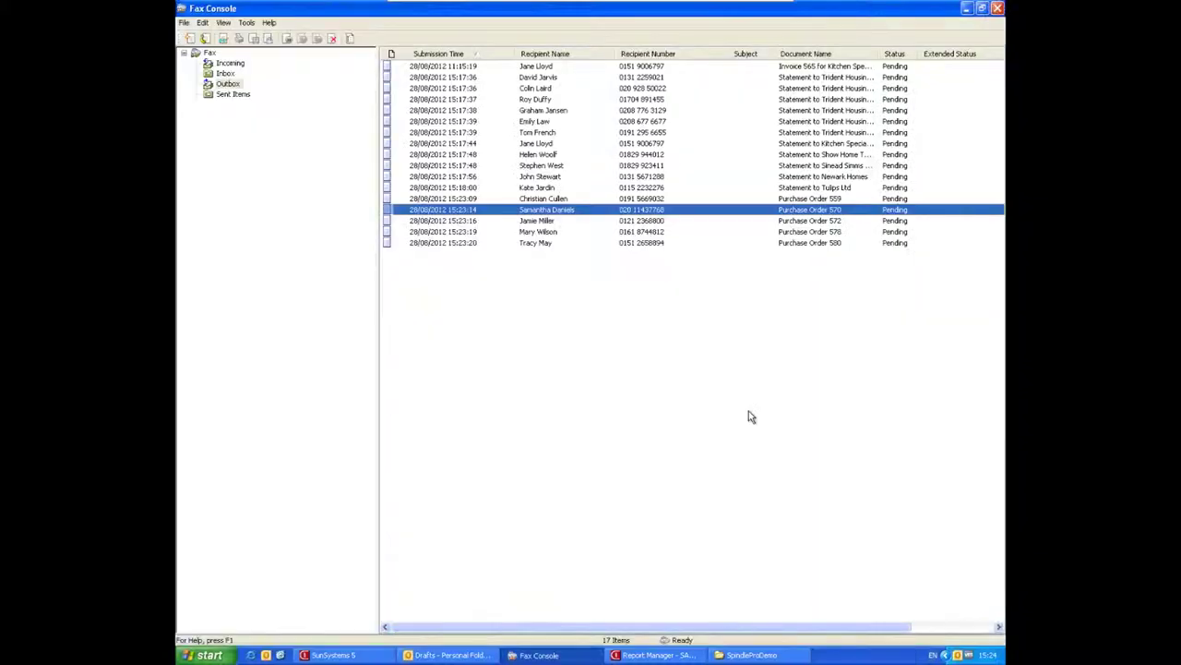
left_click(968, 8)
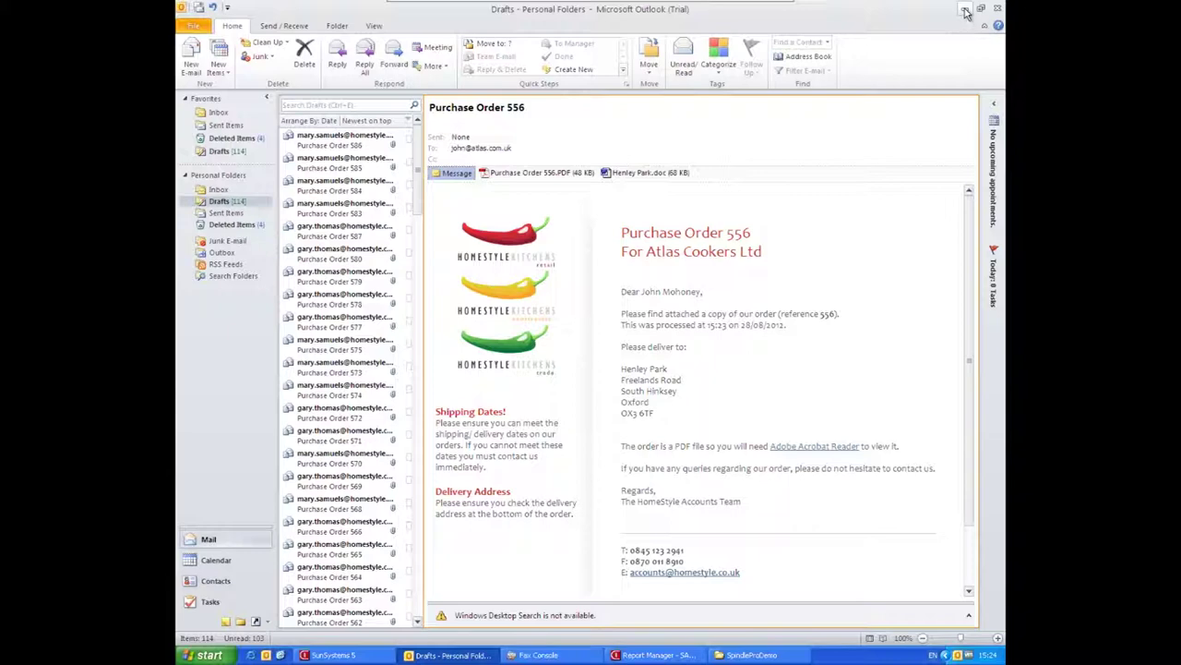
left_click(965, 12)
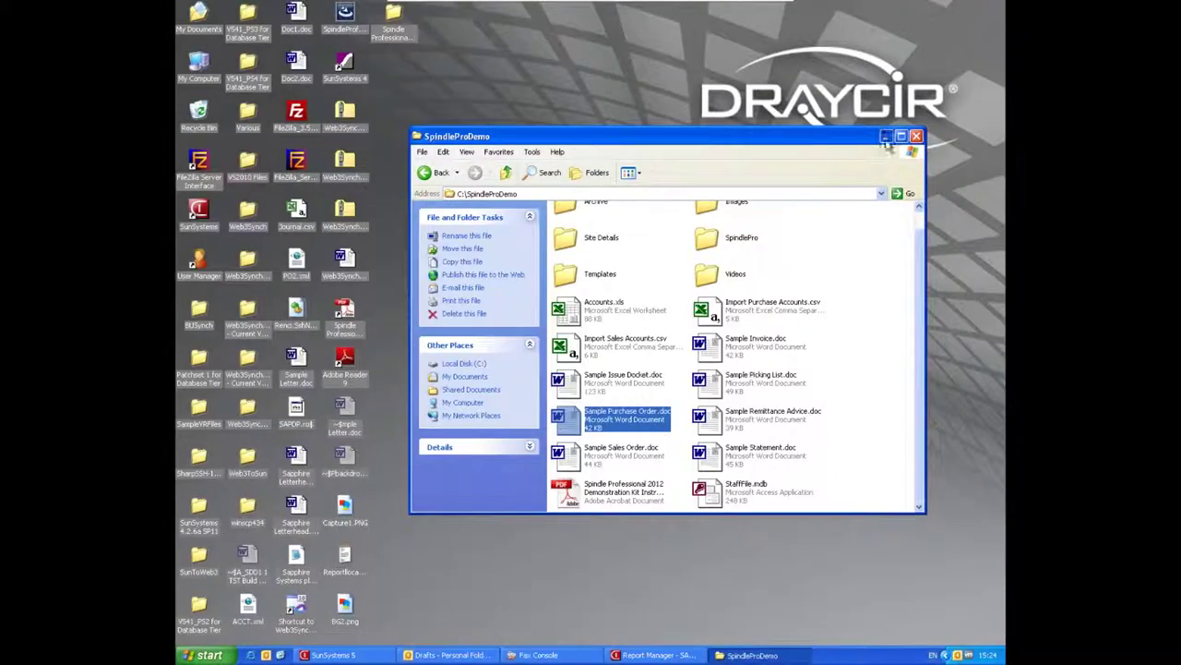
Minimise the C:\SpindleProDemo folder window to leave the desktop clear.
left_click(885, 137)
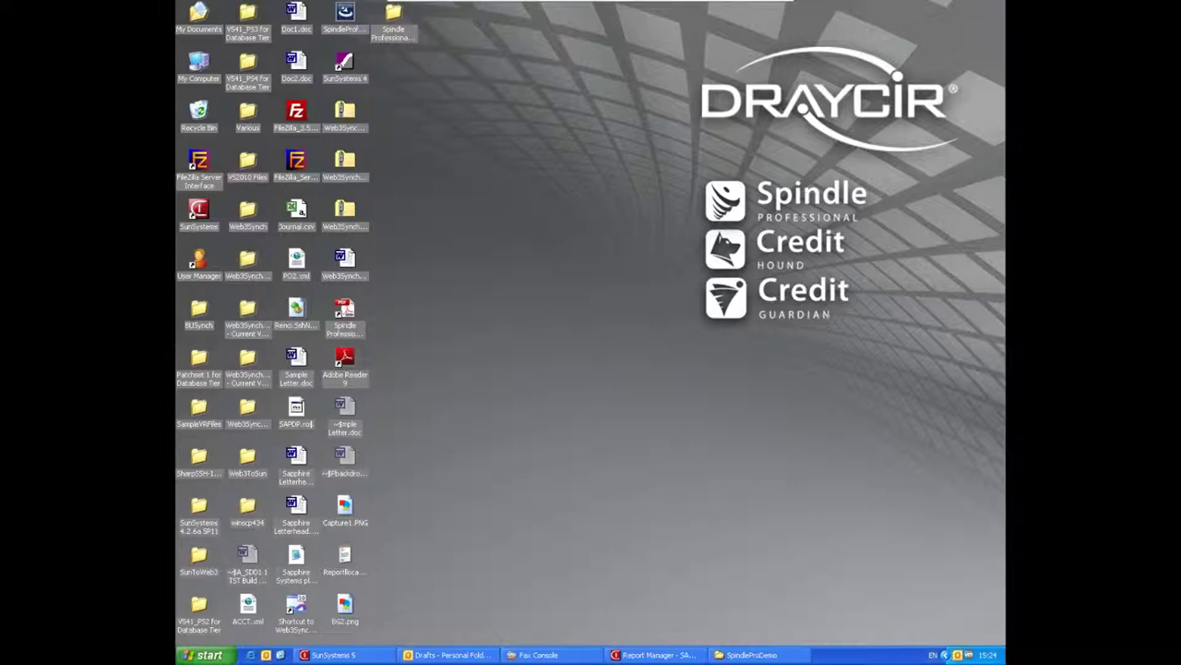